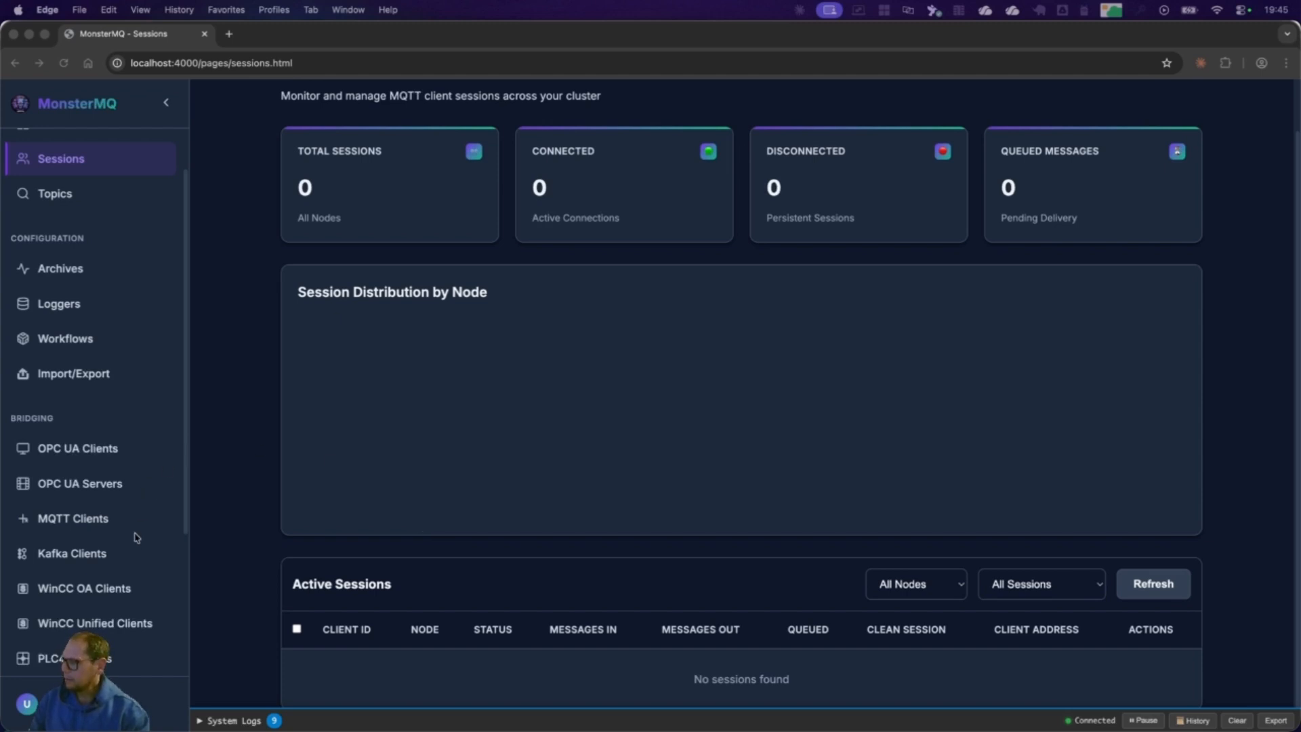
# Step: Start a new MQTT client bridge with ProveIt as both its bridge name and its namespace
pyautogui.scroll(-2, 135, 532)
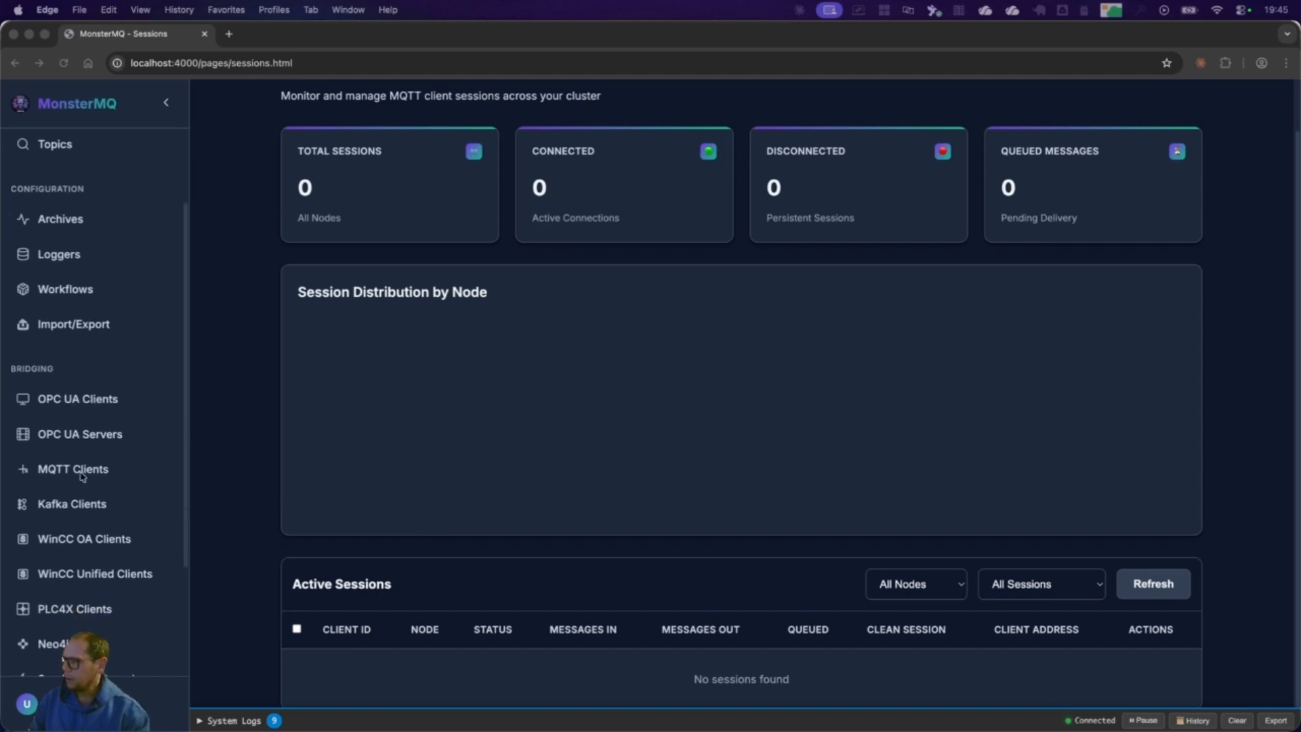
pyautogui.click(82, 476)
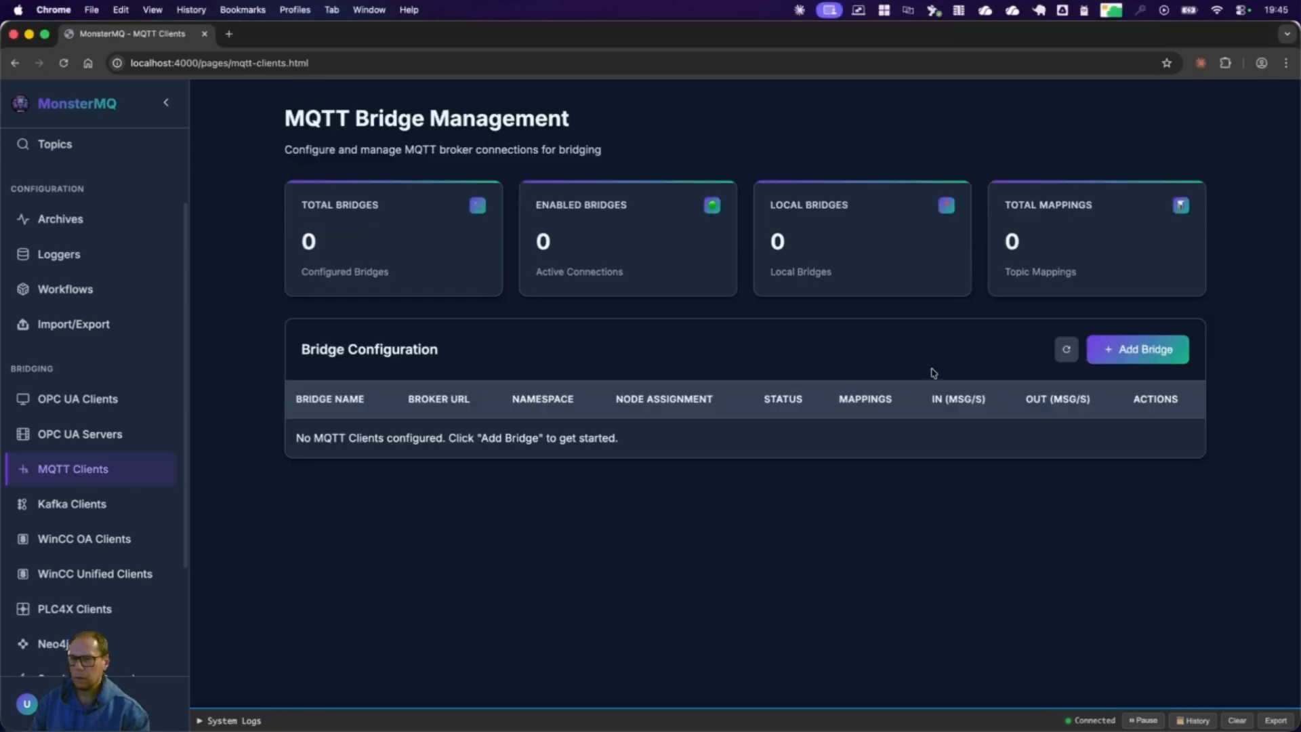
pyautogui.click(1142, 353)
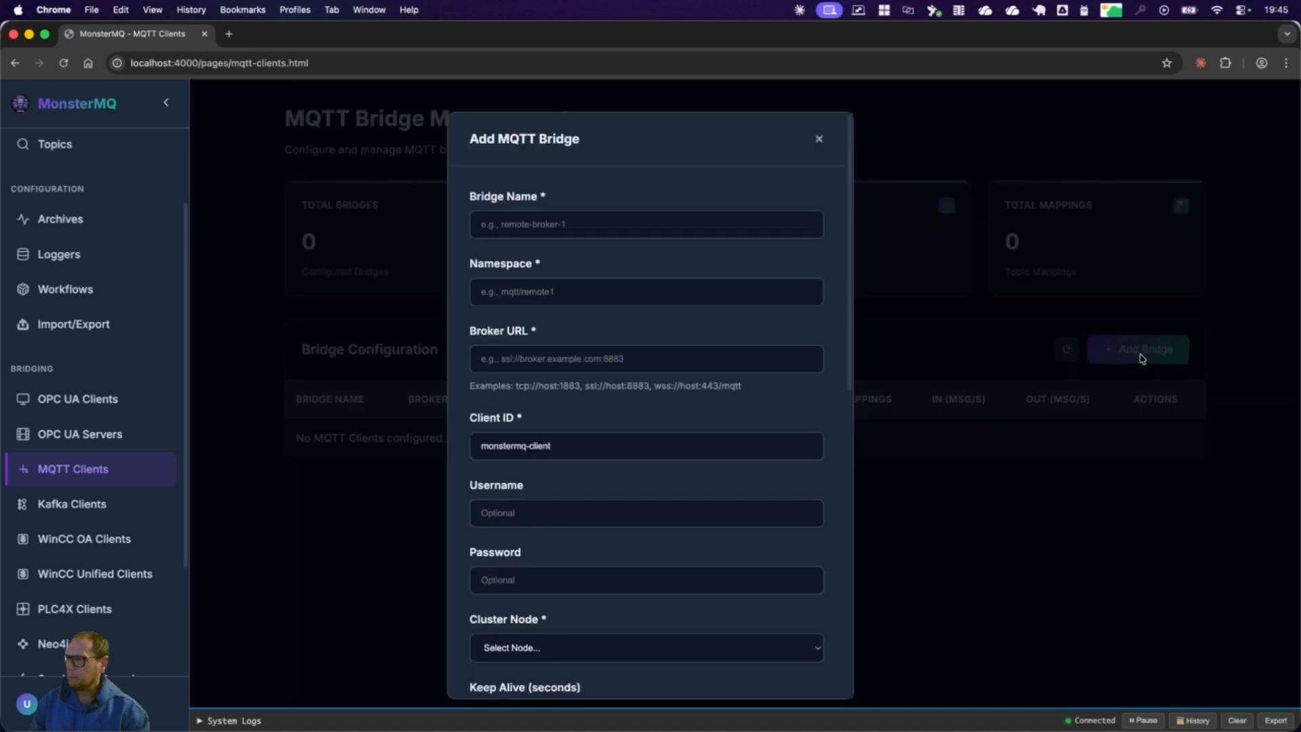
pyautogui.click(601, 225)
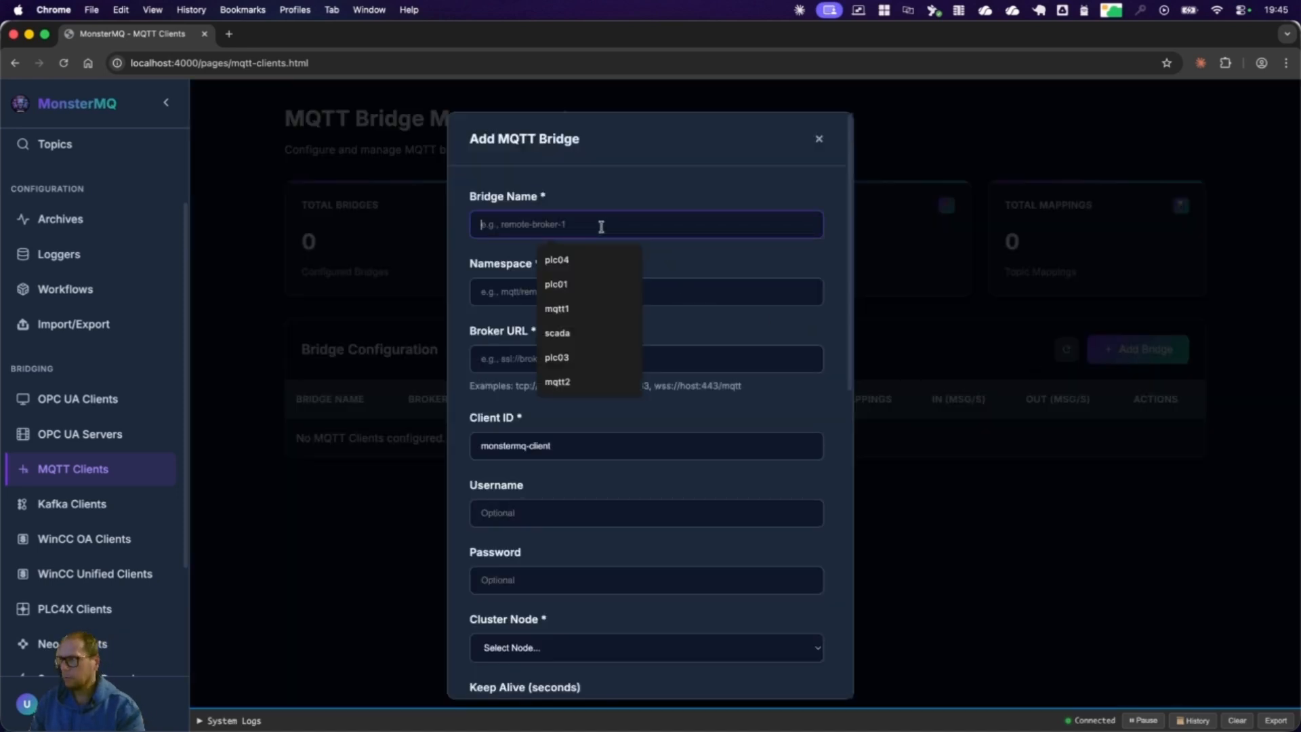
pyautogui.write('ProveI')
pyautogui.press('Down')
pyautogui.press('Return')
pyautogui.press('Tab')
pyautogui.write('Prove')
pyautogui.press('Down')
pyautogui.press('Return')
pyautogui.press('Tab')
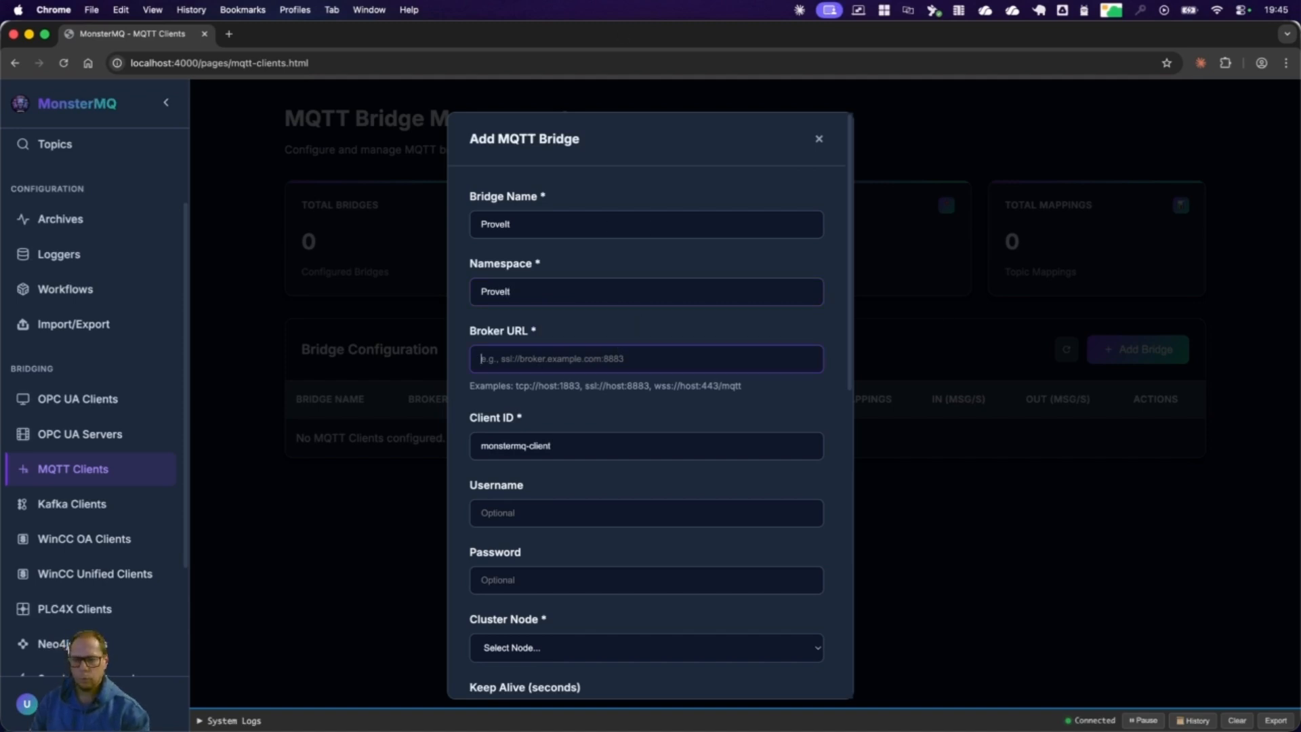
# Step: Set the bridge's broker URL to tcp://virtualfactory.proveit.services:1883
pyautogui.press('super+Tab')
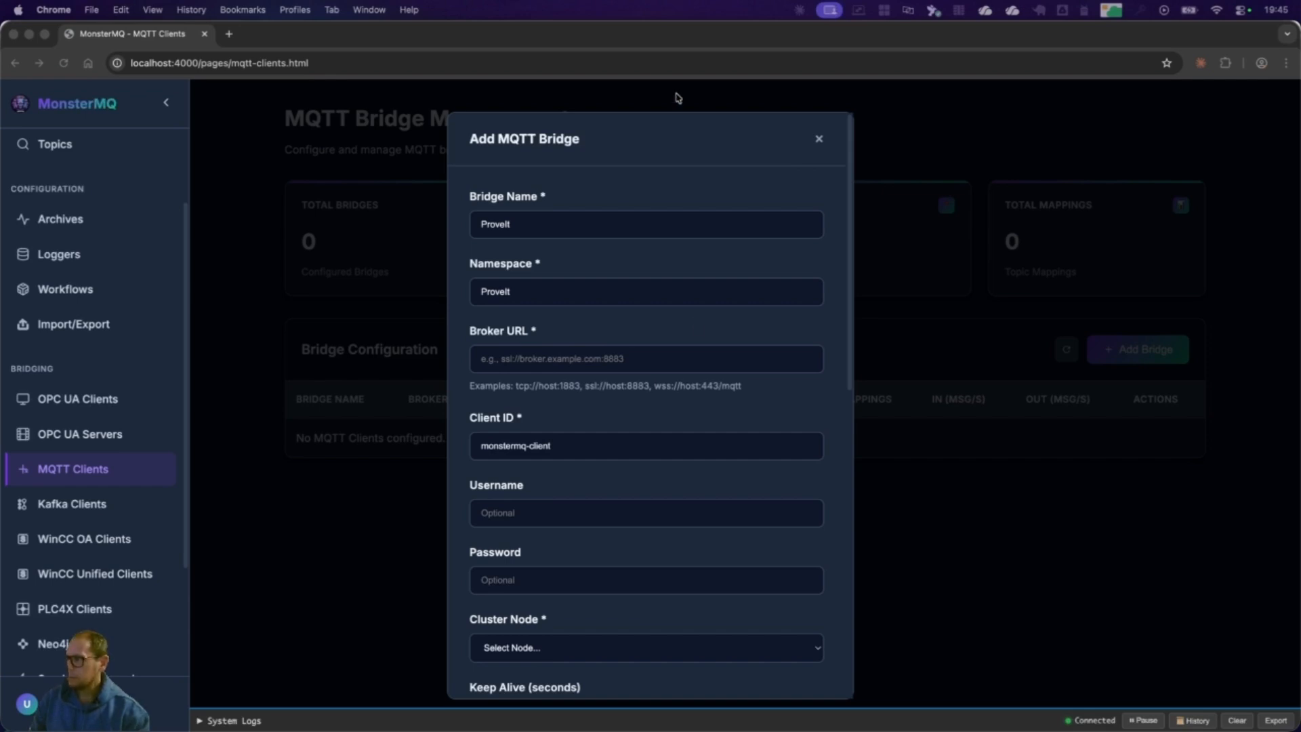
pyautogui.click(572, 359)
pyautogui.press('Down')
pyautogui.press('Down')
pyautogui.press('Return')
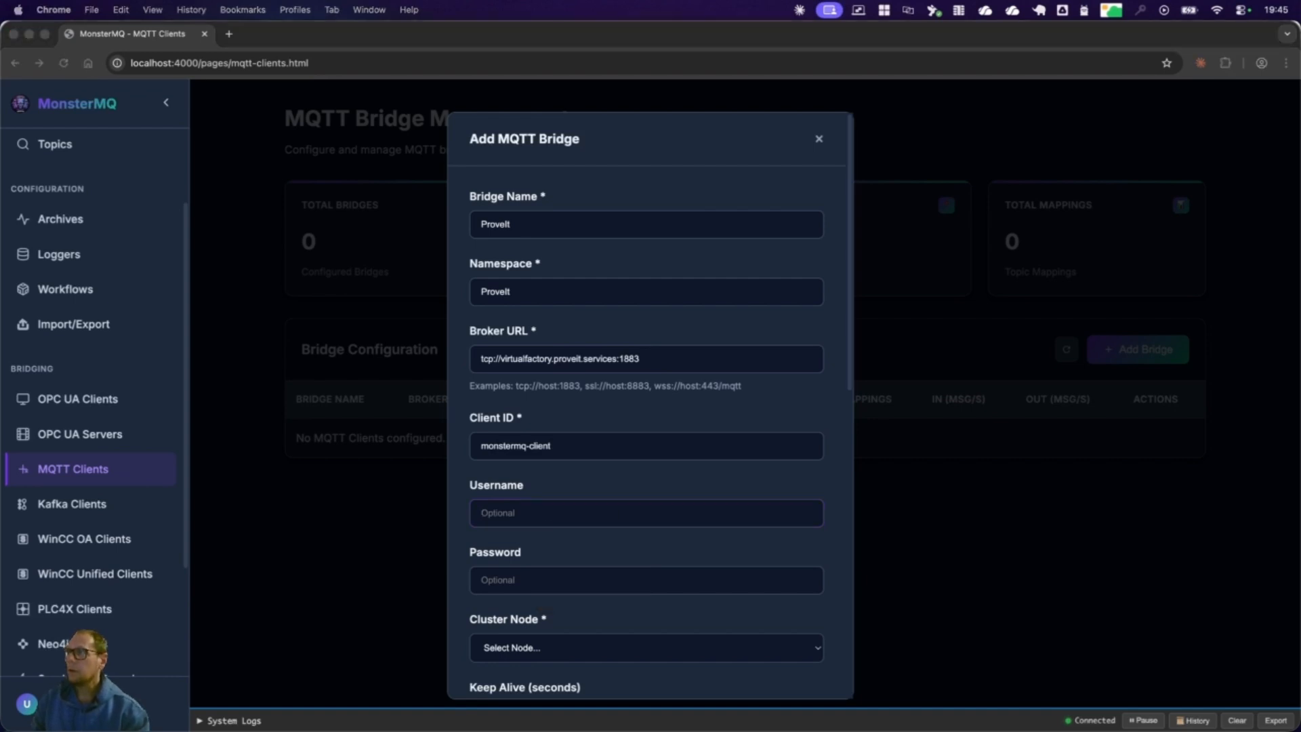
# Step: Set the bridge's username to proveitreadonly and paste the account password
pyautogui.click(523, 515)
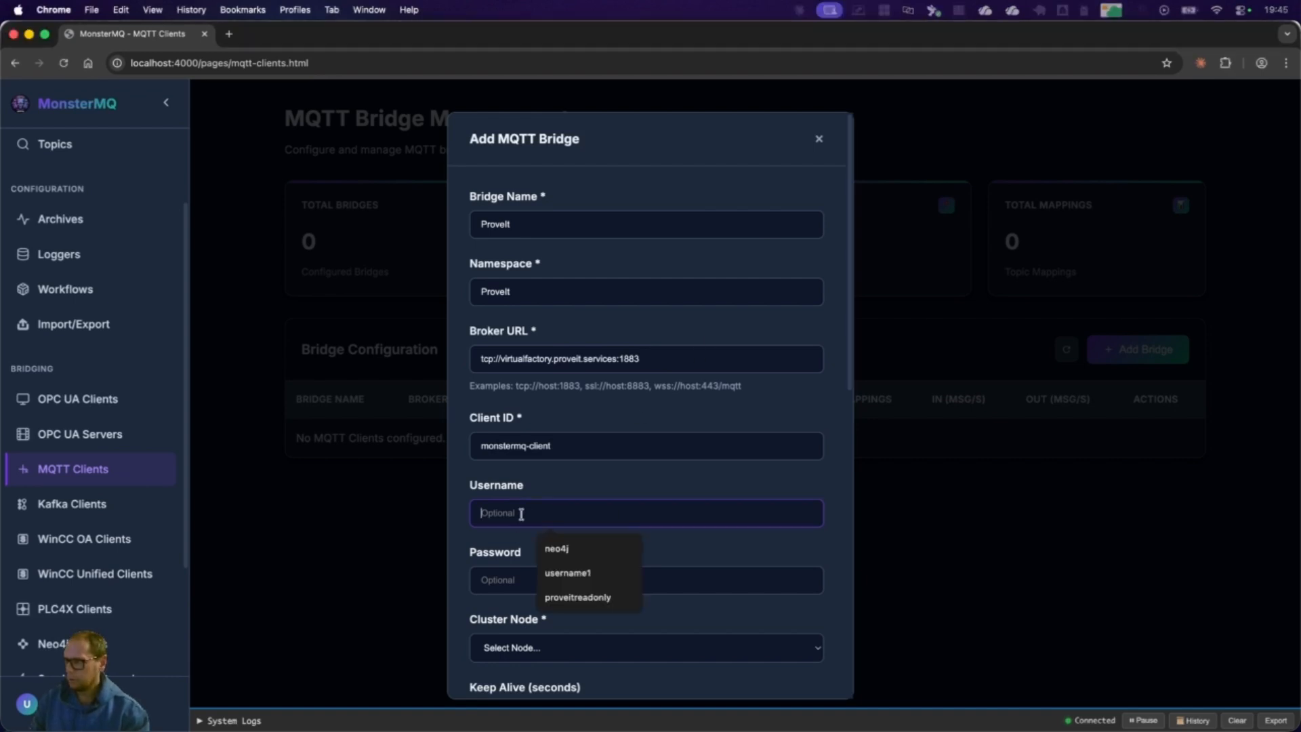
pyautogui.write('proveitreadonly')
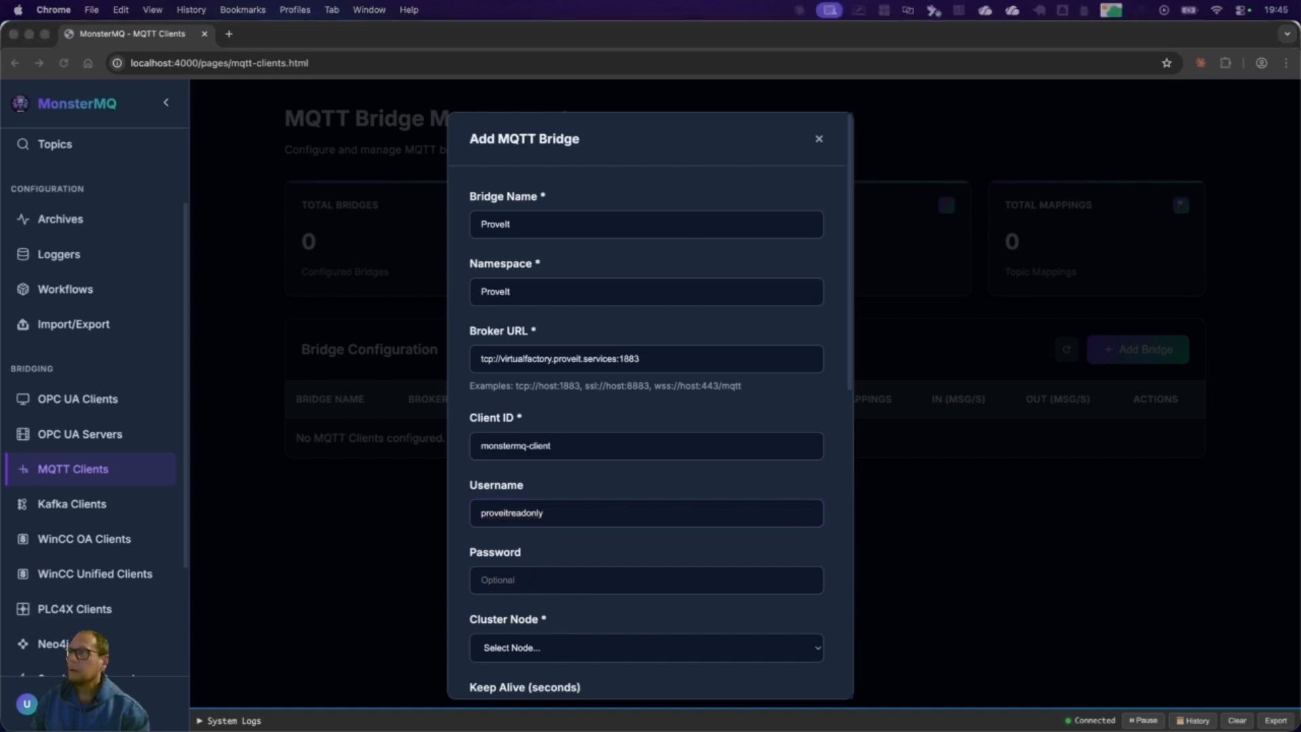
pyautogui.click(593, 575)
pyautogui.press('super+v')
# Step: Assign the bridge to the local (Current) cluster node and add it with the remaining settings at their defaults
pyautogui.scroll(-3, 610, 583)
pyautogui.click(554, 496)
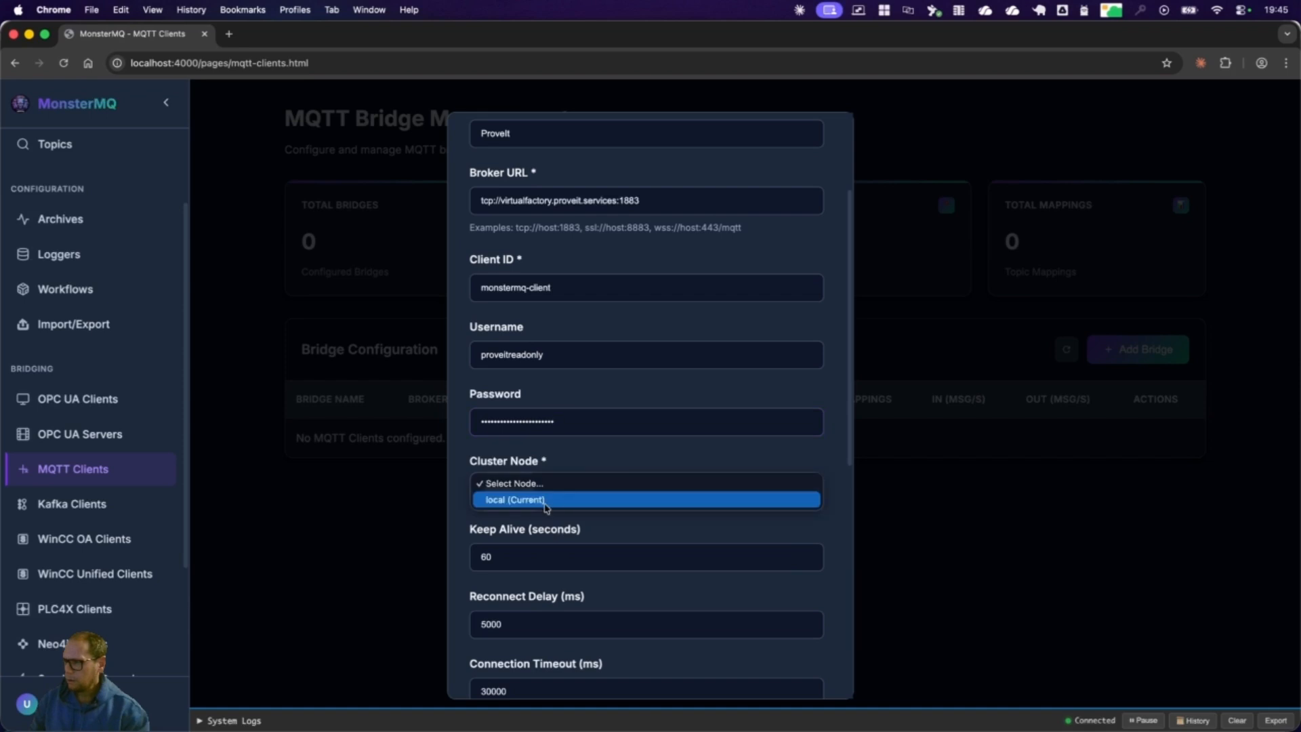
pyautogui.click(544, 500)
pyautogui.scroll(-5, 542, 515)
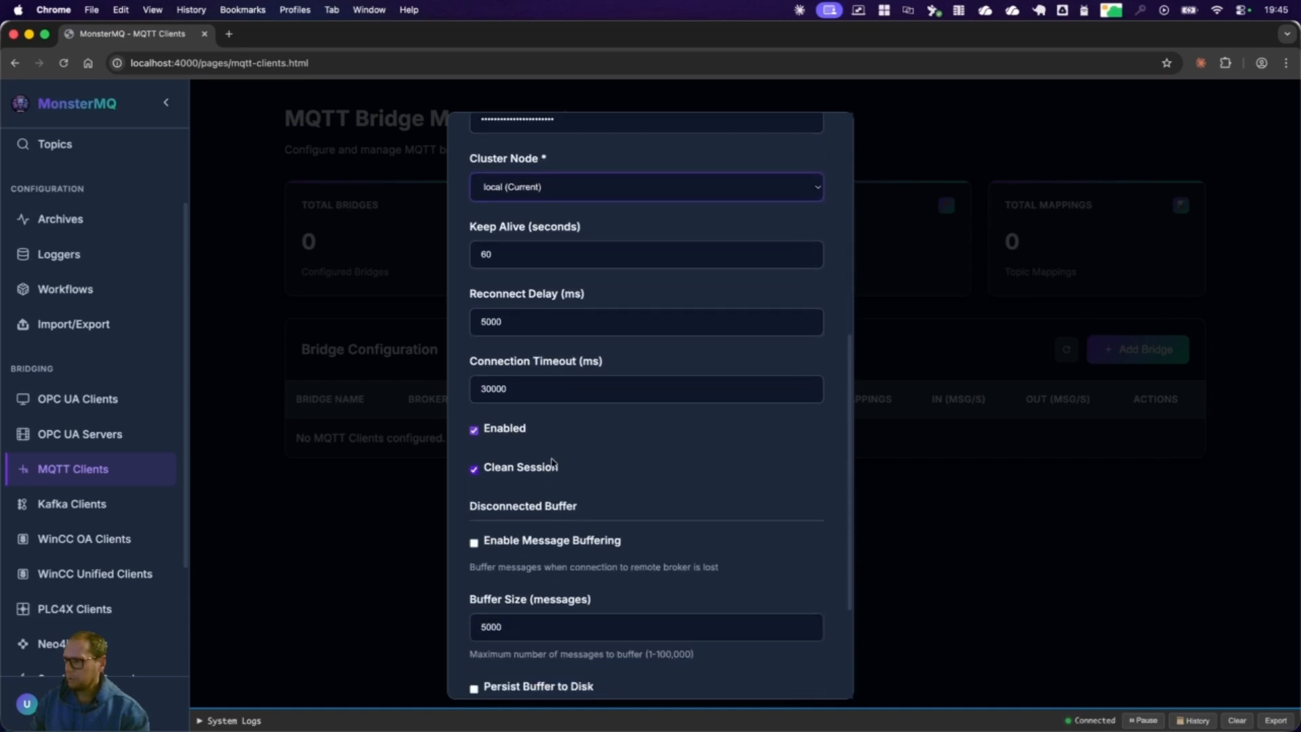
pyautogui.scroll(-1, 567, 548)
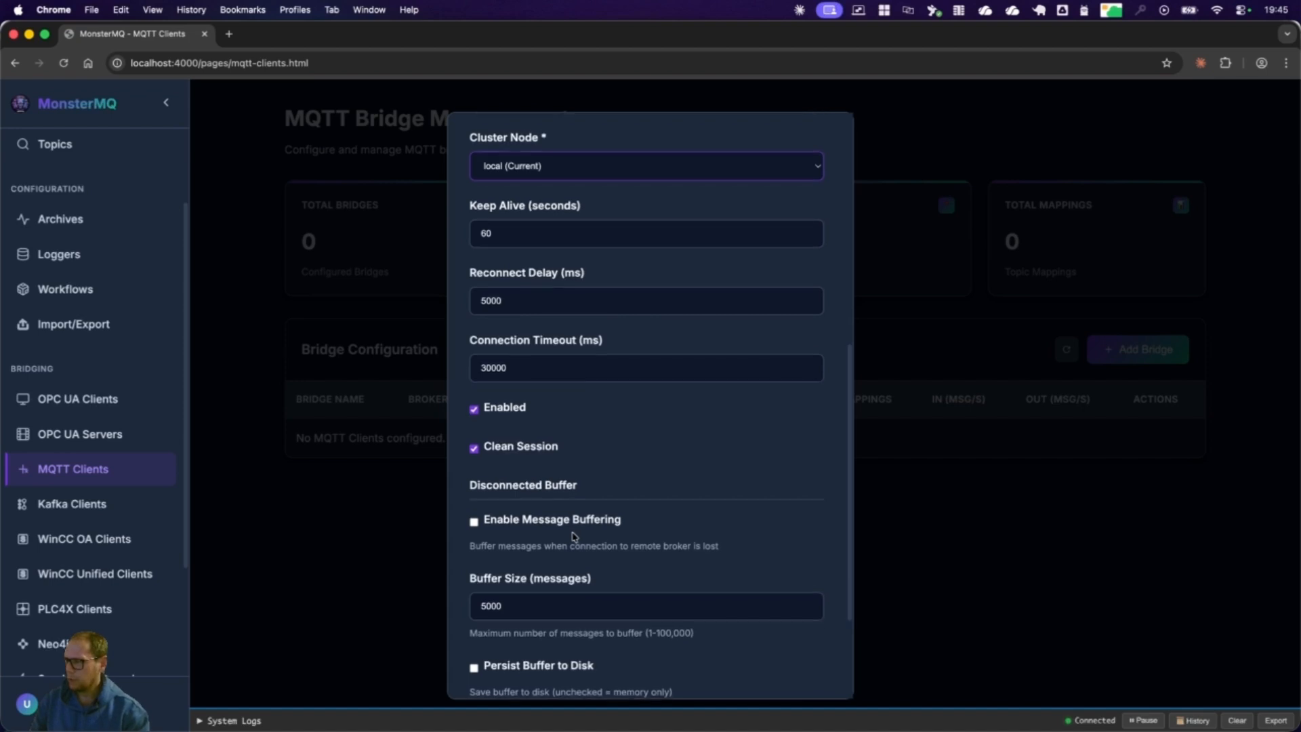
pyautogui.scroll(-5, 571, 536)
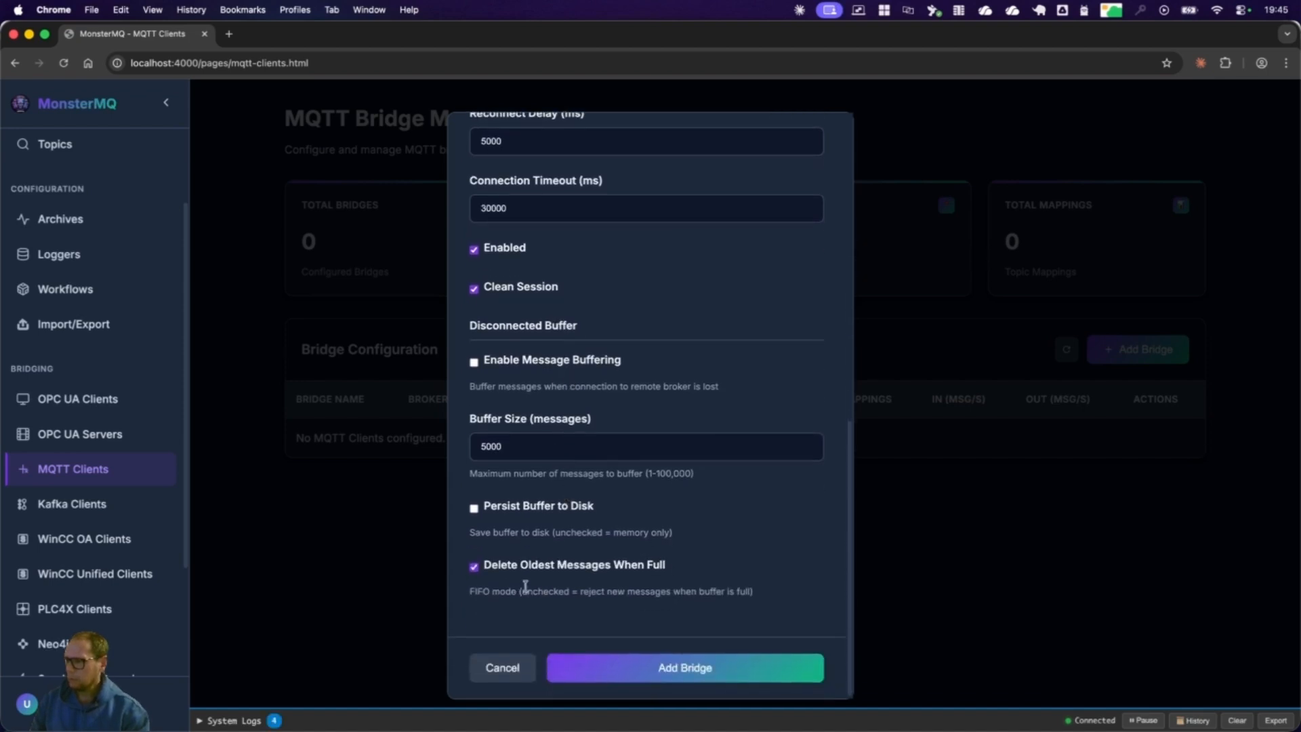
pyautogui.click(663, 670)
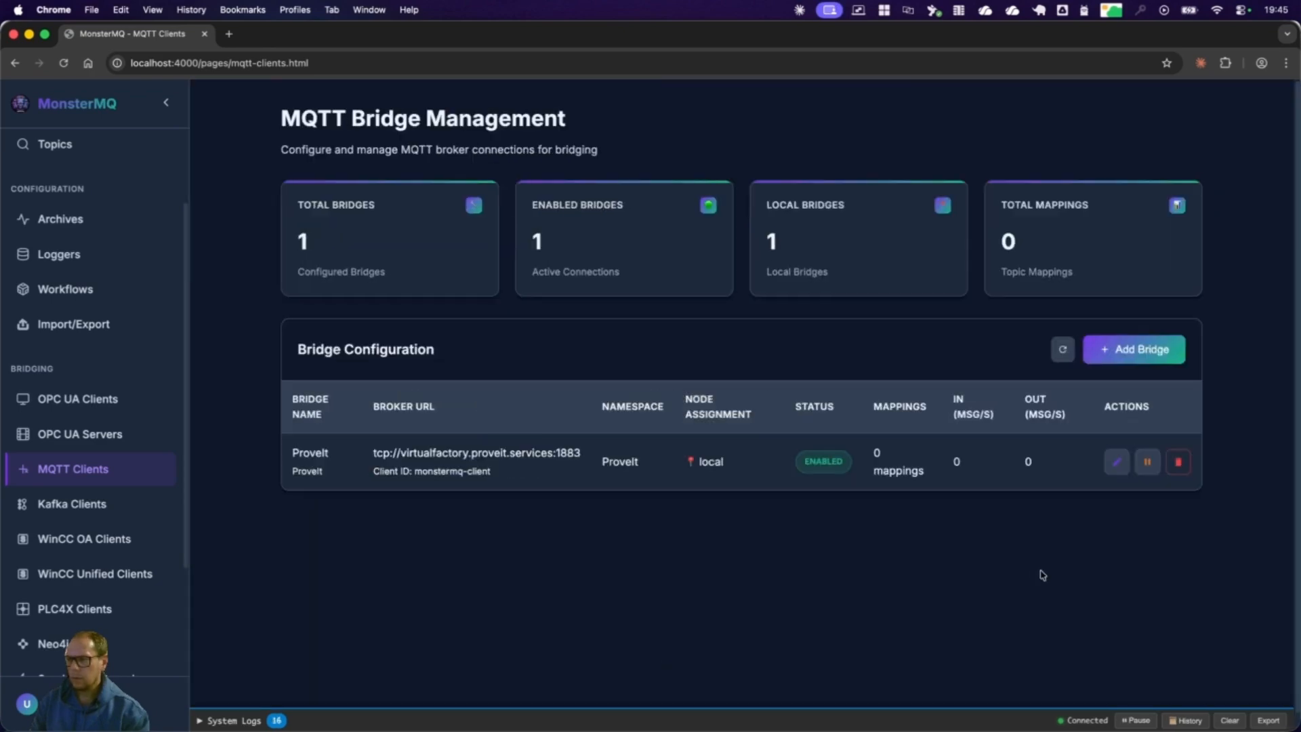
# Step: Open the ProveIt bridge for editing and start a subscribe address mapping with the remote topic Enterprise A/#
pyautogui.click(1119, 464)
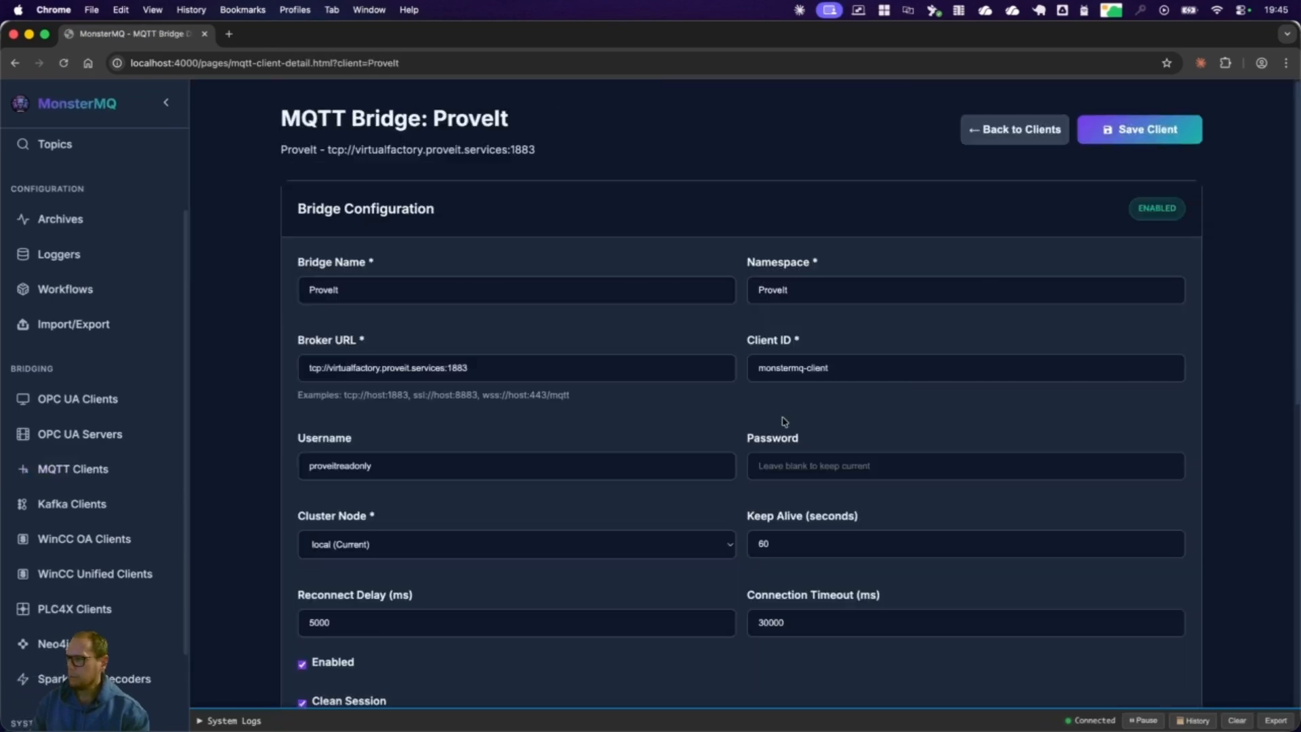
pyautogui.scroll(-10, 783, 418)
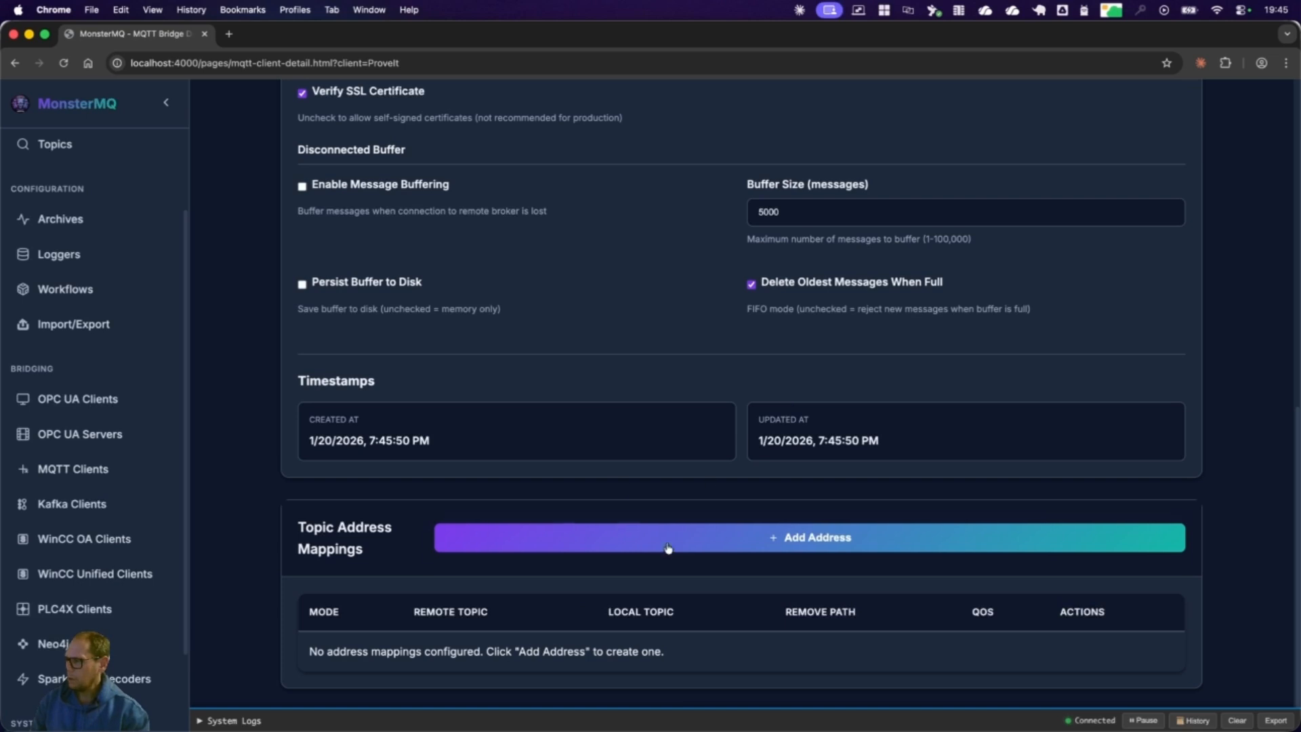
pyautogui.click(779, 543)
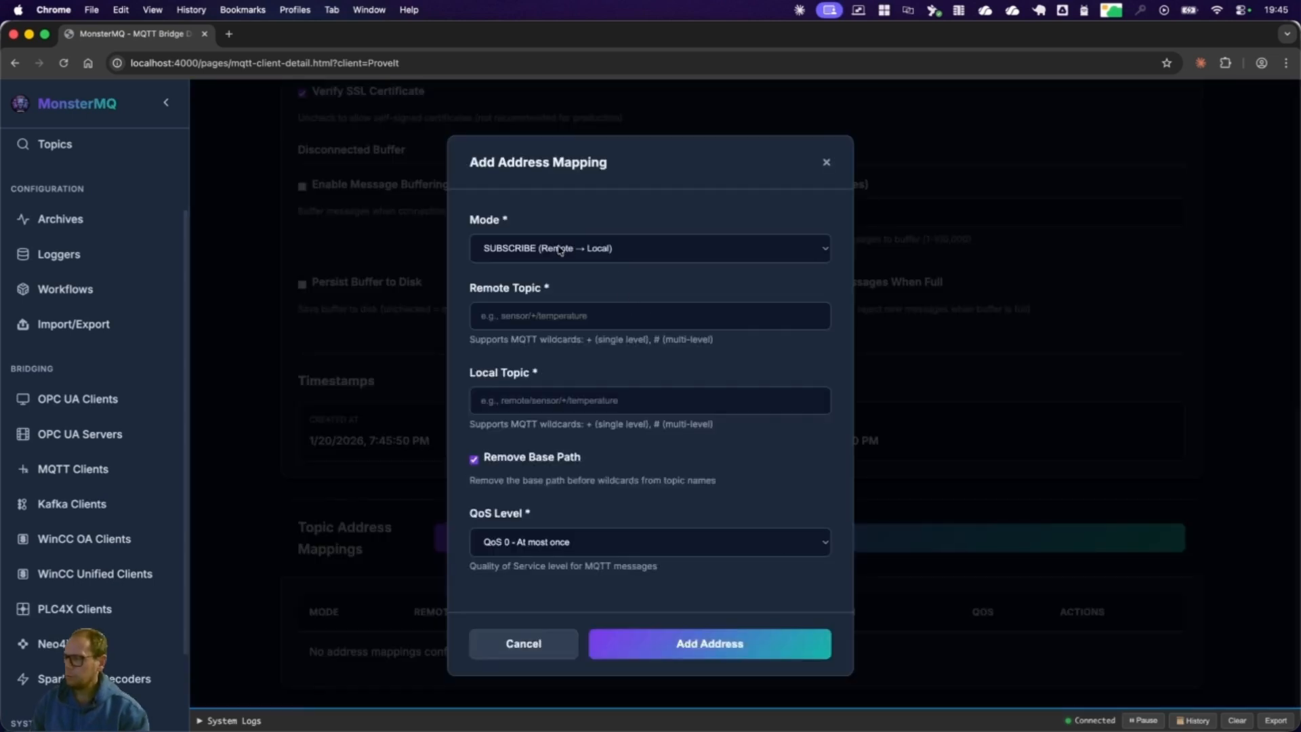
pyautogui.click(561, 317)
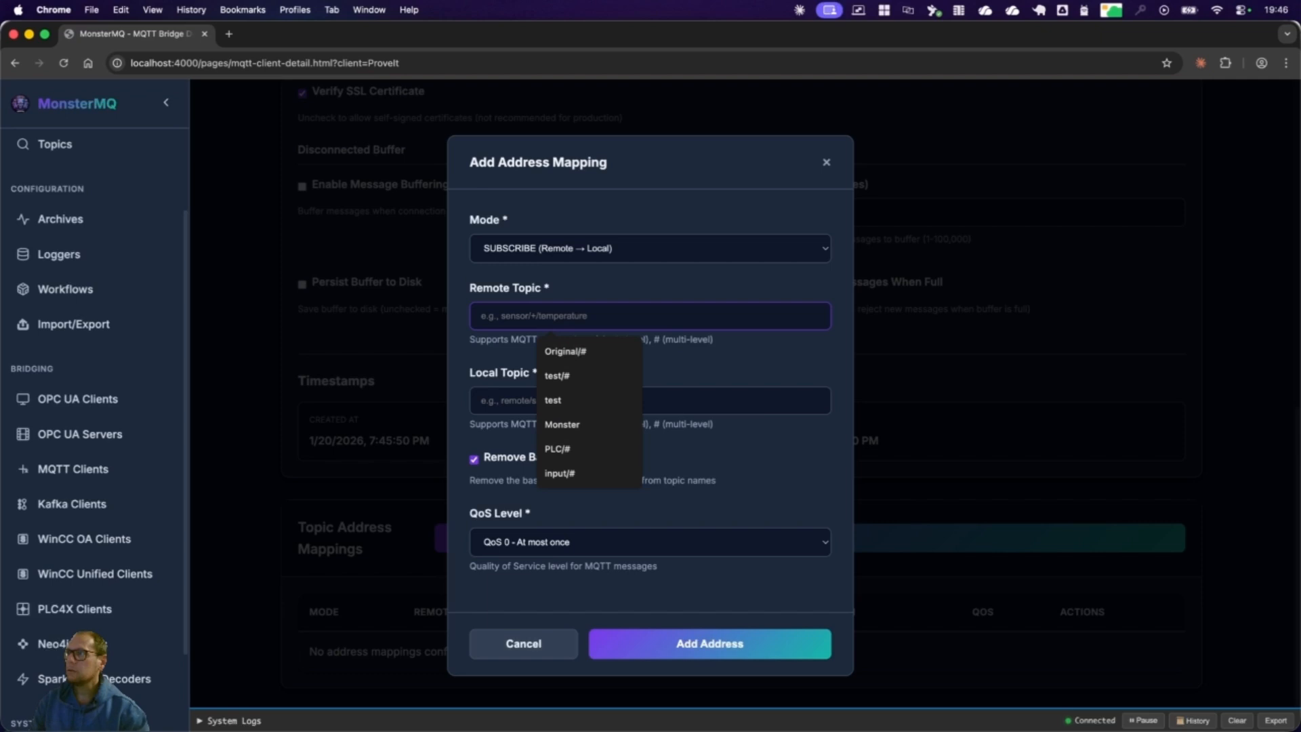
pyautogui.press('super+Tab')
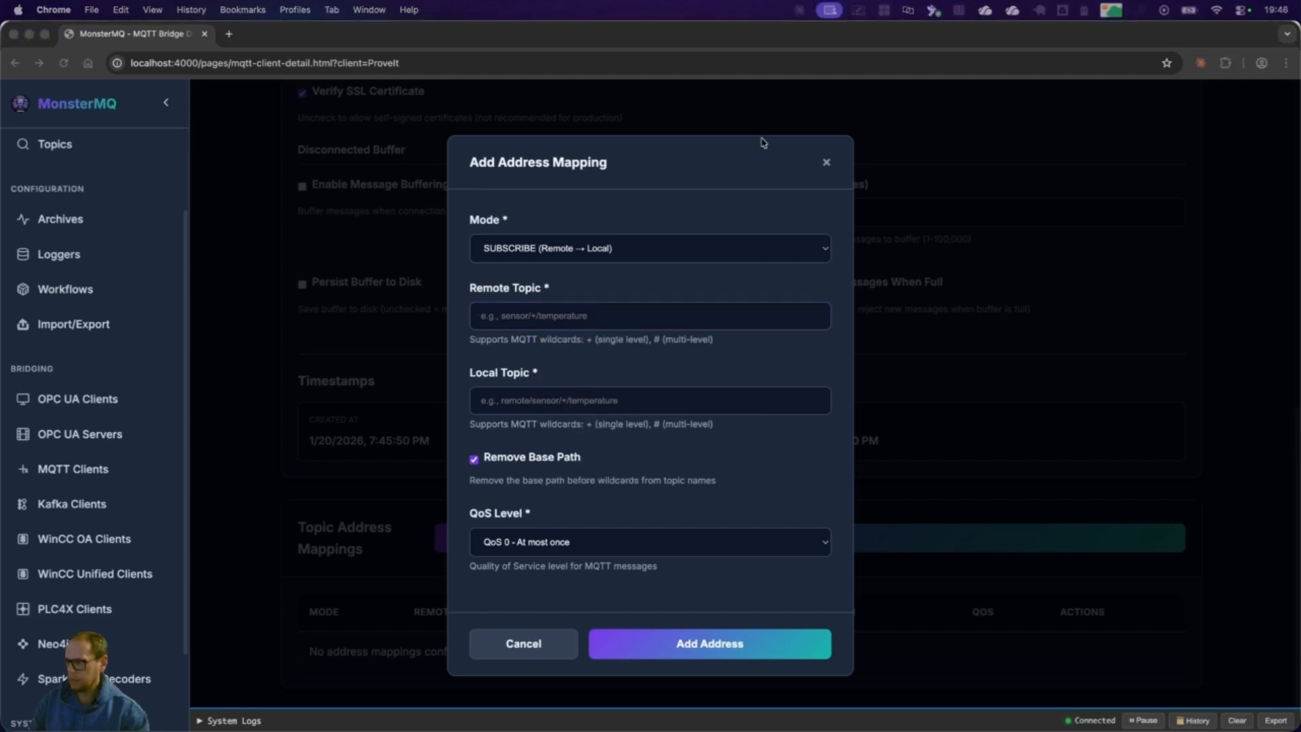
pyautogui.click(614, 409)
pyautogui.click(601, 318)
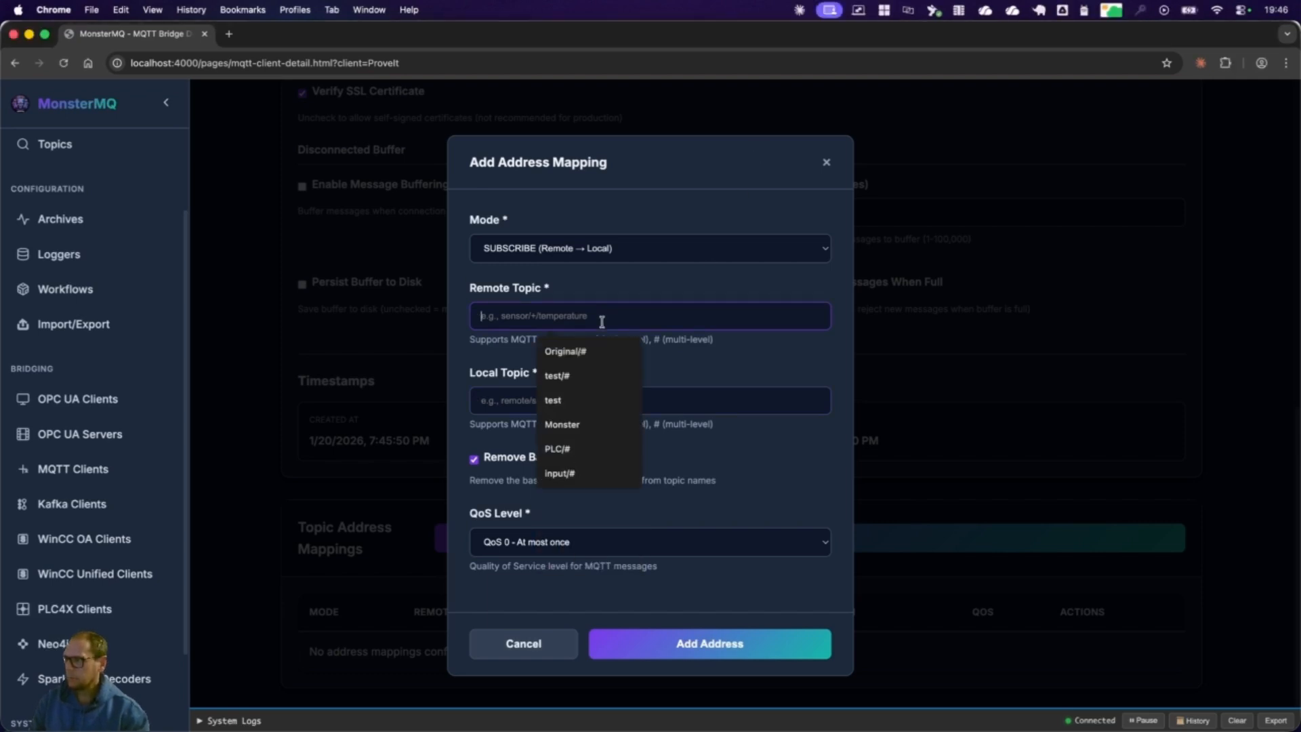
pyautogui.write('Enterprise A/#')
# Step: Set the mapping's local topic to ProveIt, turn off Remove Base Path and add the mapping
pyautogui.click(669, 404)
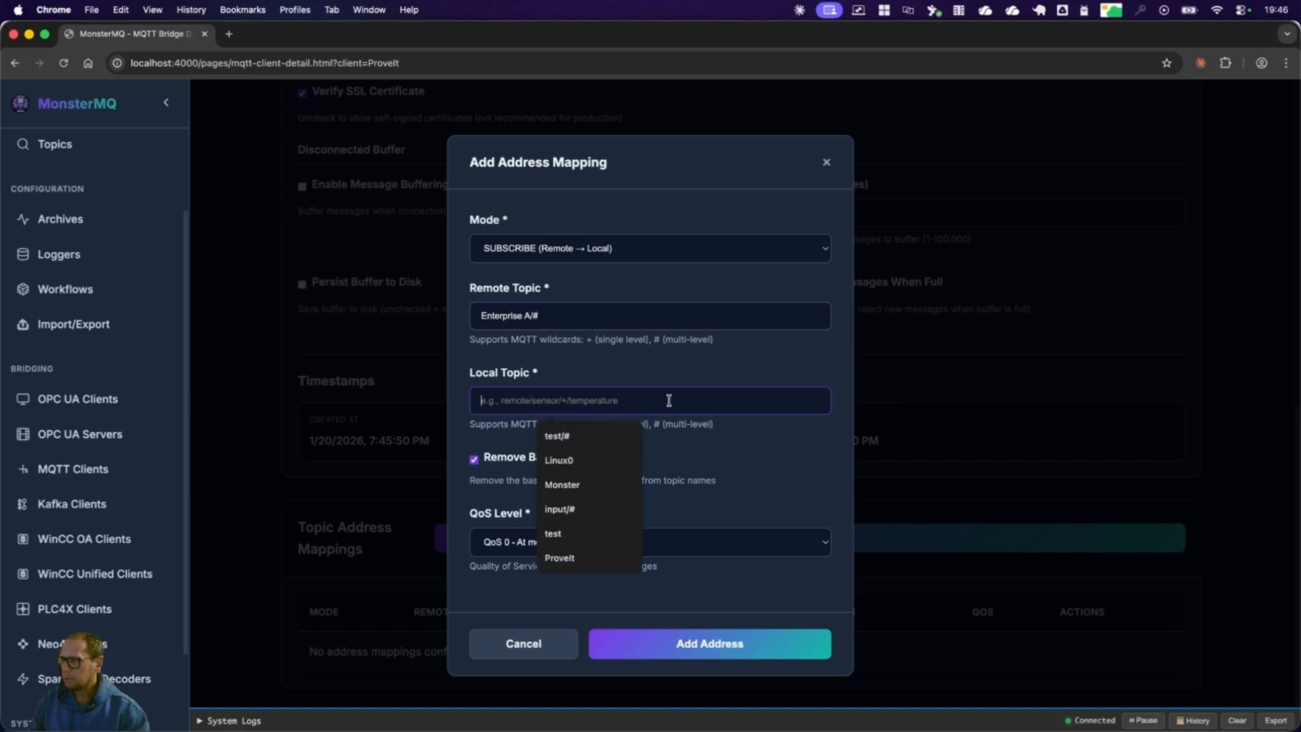
pyautogui.write('Prov')
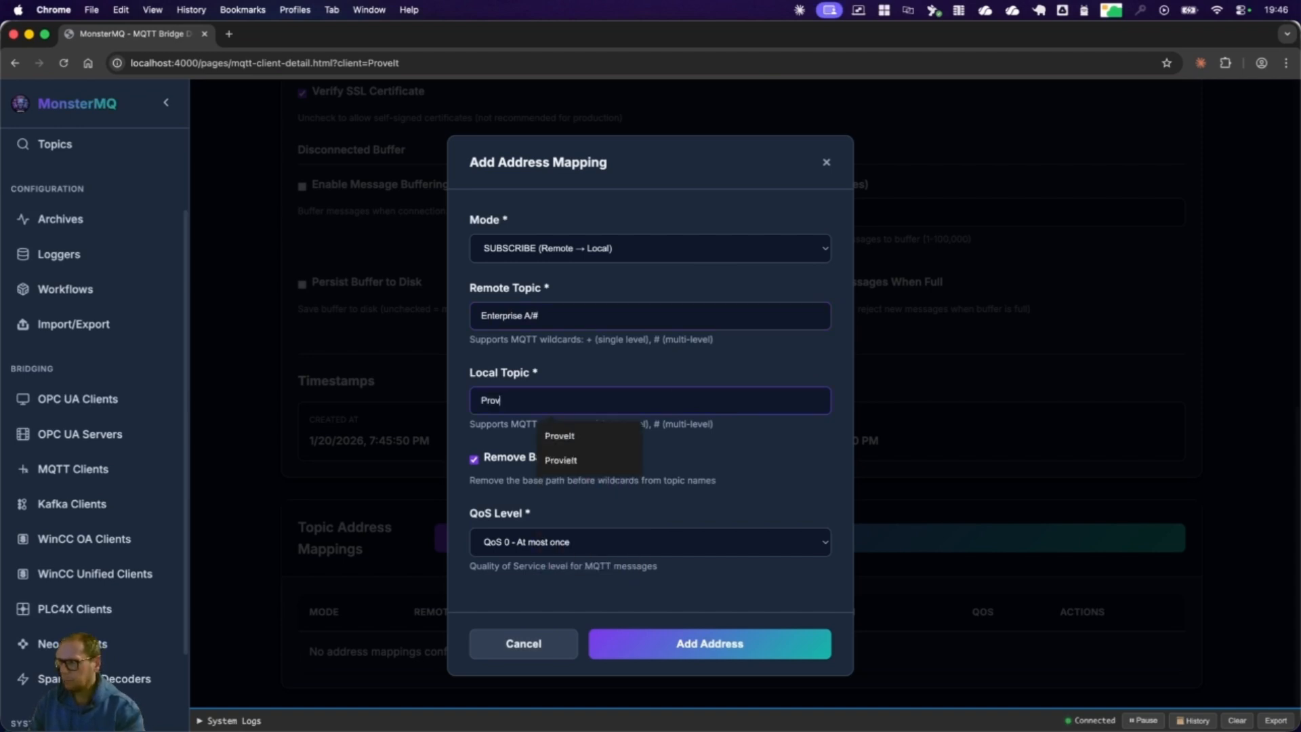
pyautogui.write('eIt')
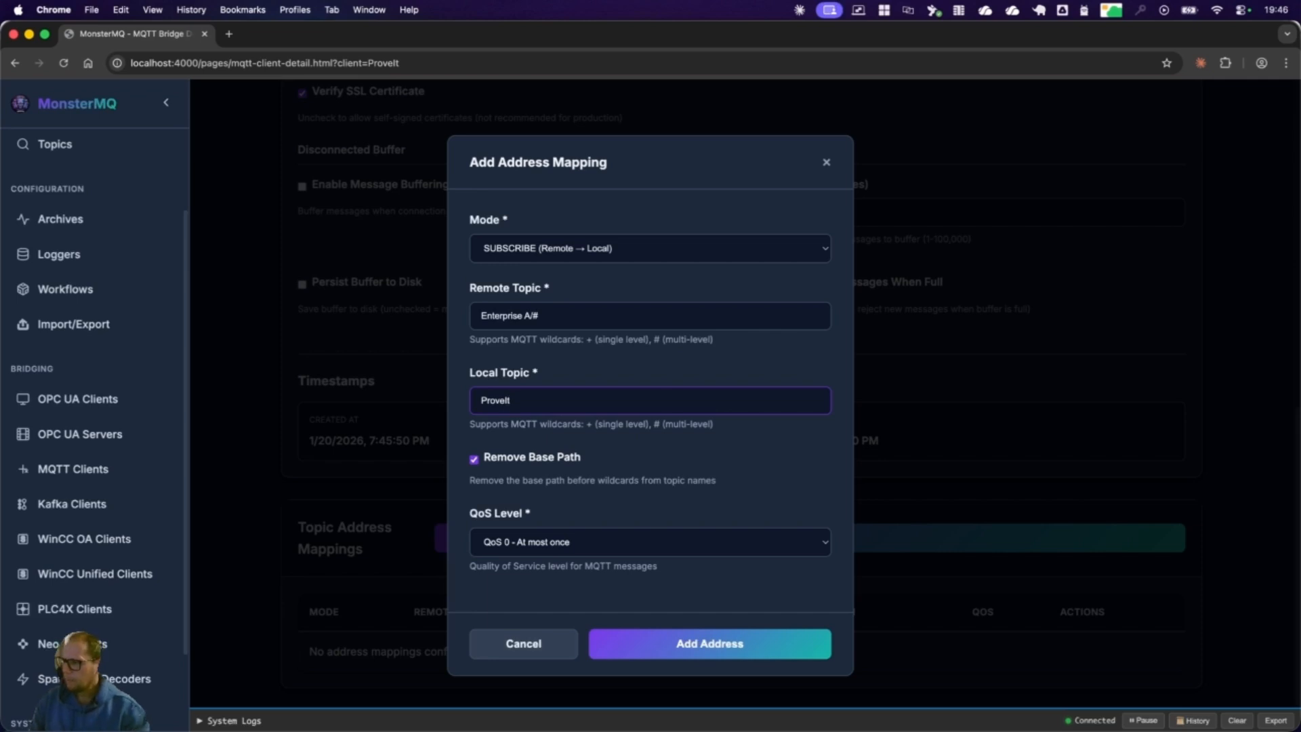
pyautogui.click(550, 460)
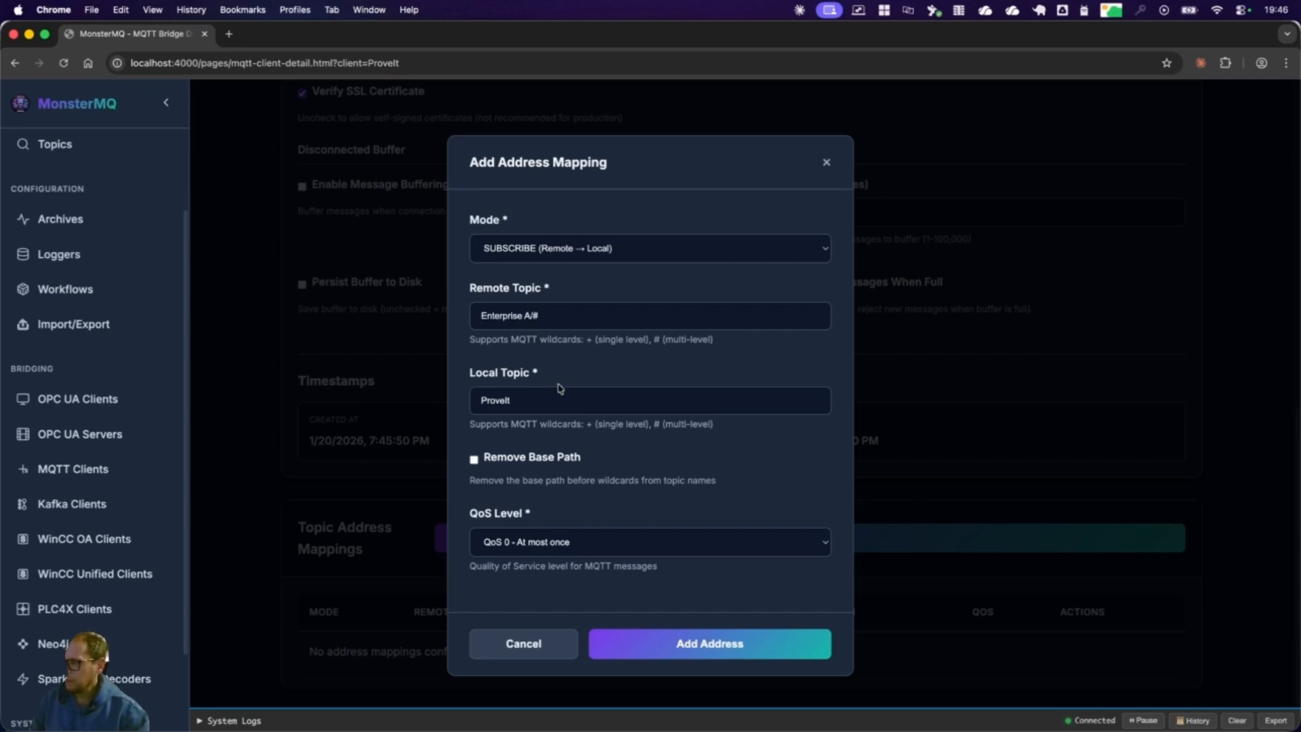
pyautogui.click(700, 643)
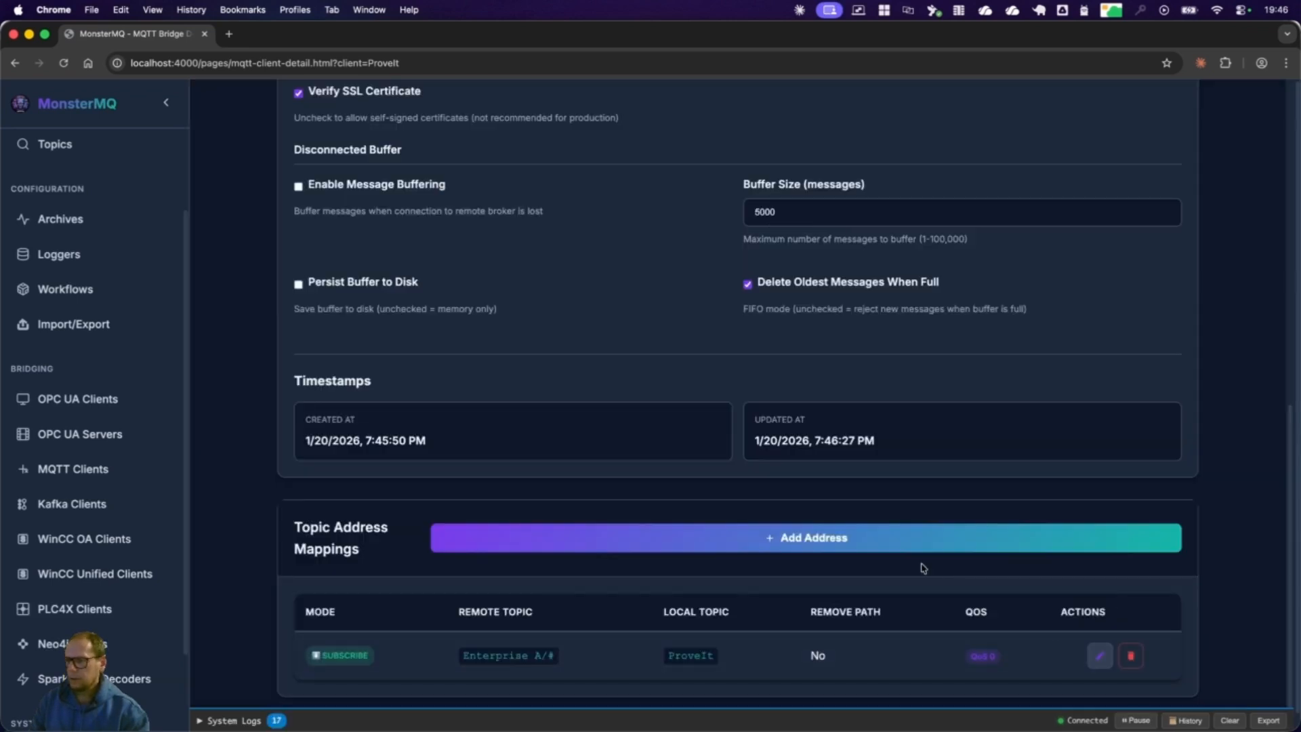
# Step: Add a subscribe mapping from remote topic Enterprise B/# to local topic ProveIt with Remove Base Path turned off
pyautogui.click(886, 546)
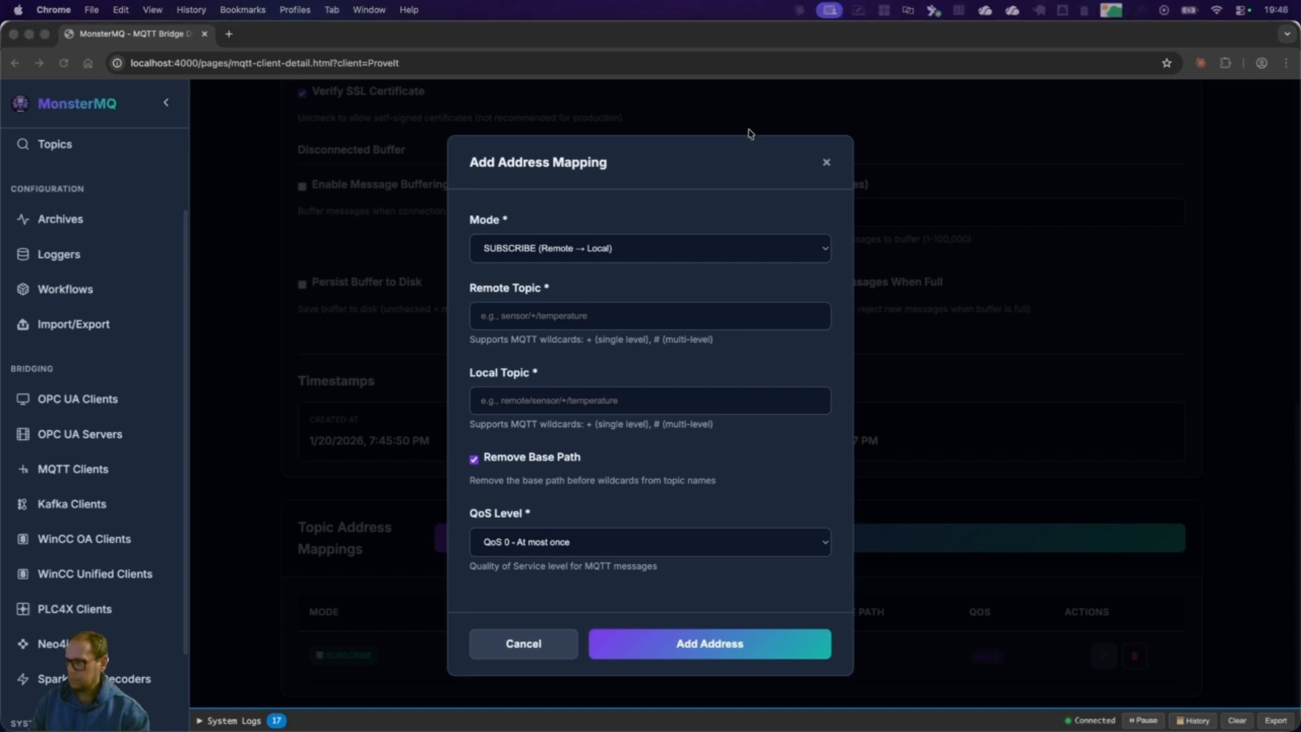
pyautogui.click(572, 317)
pyautogui.write('Enterprise B/#')
pyautogui.click(572, 400)
pyautogui.write('ProveIt')
pyautogui.click(543, 466)
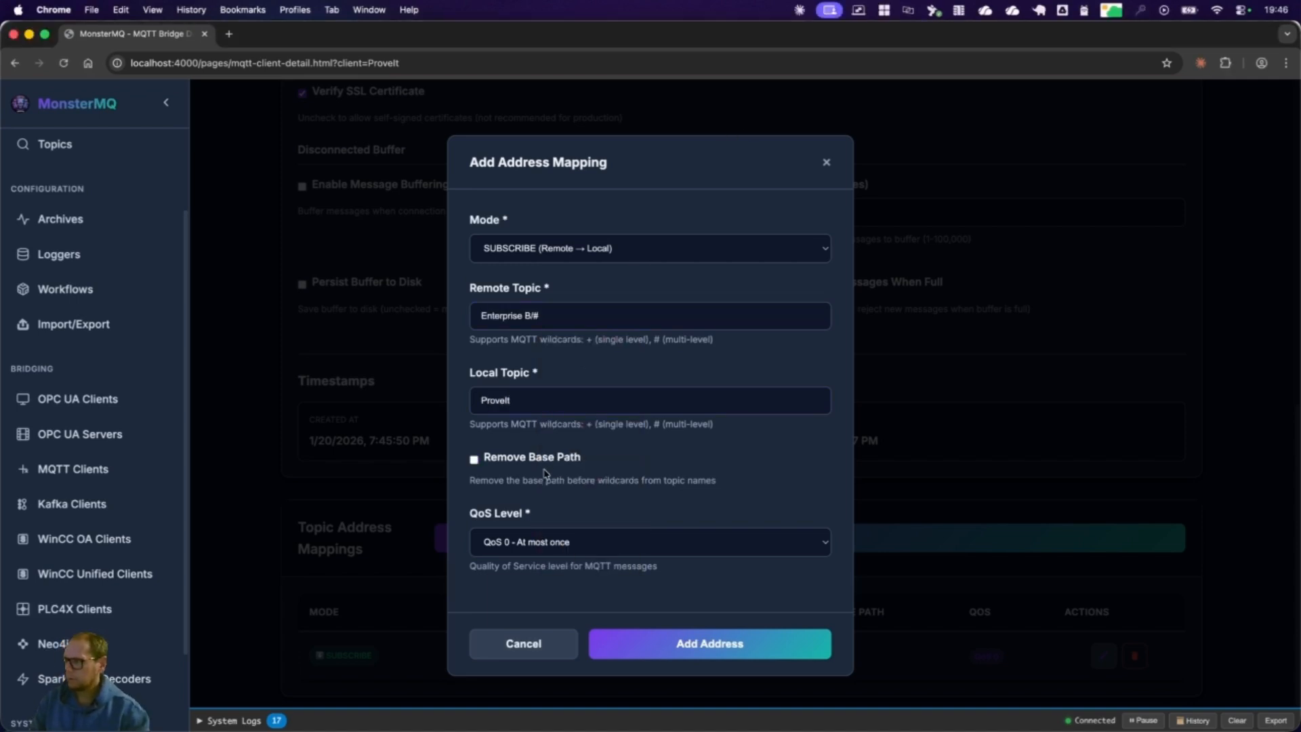
pyautogui.click(705, 654)
# Step: Add a subscribe mapping from remote topic Enterprise C/# to local topic ProveIt with Remove Base Path turned off
pyautogui.click(880, 534)
pyautogui.click(636, 317)
pyautogui.click(571, 472)
pyautogui.click(529, 314)
pyautogui.press('BackSpace')
pyautogui.write('C')
pyautogui.click(575, 403)
pyautogui.click(560, 460)
pyautogui.click(555, 460)
pyautogui.click(709, 647)
pyautogui.scroll(-3, 693, 539)
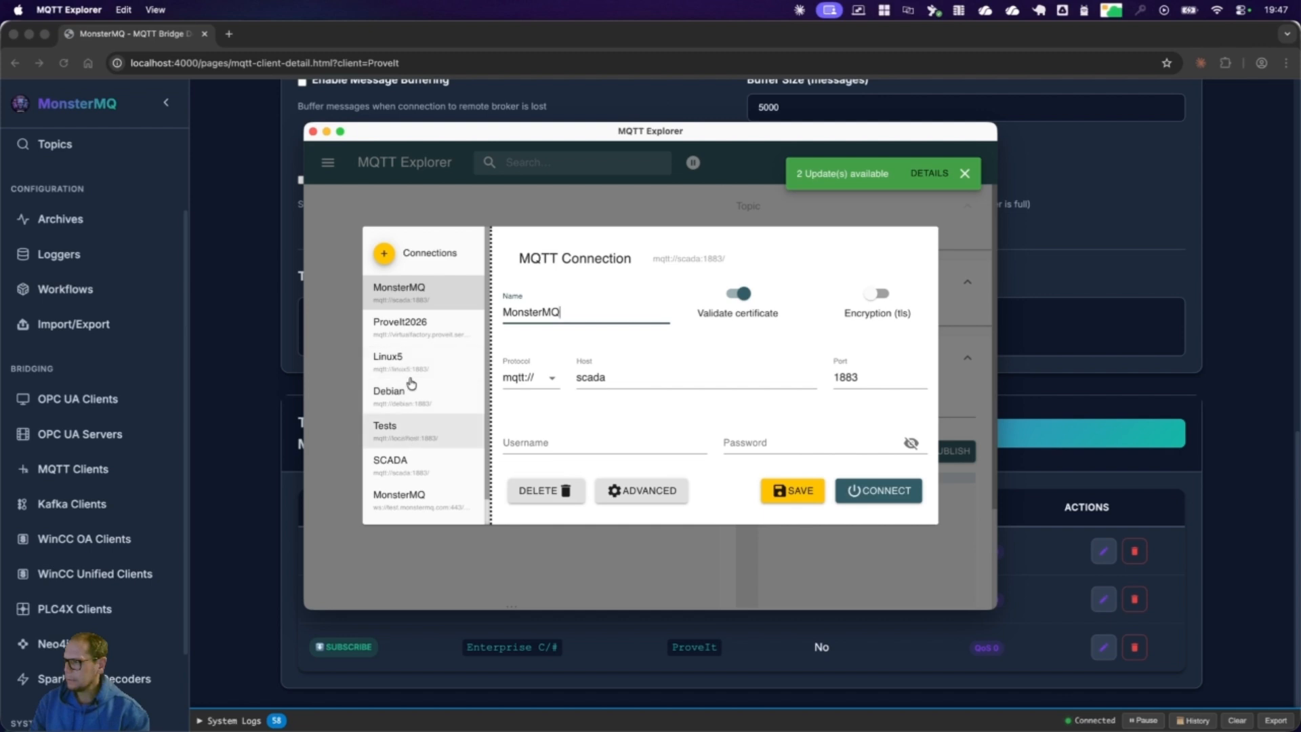
# Step: Connect MQTT Explorer to the local broker with the Tests connection and expand Enterprise A, B and C under ProveIt
pyautogui.click(405, 441)
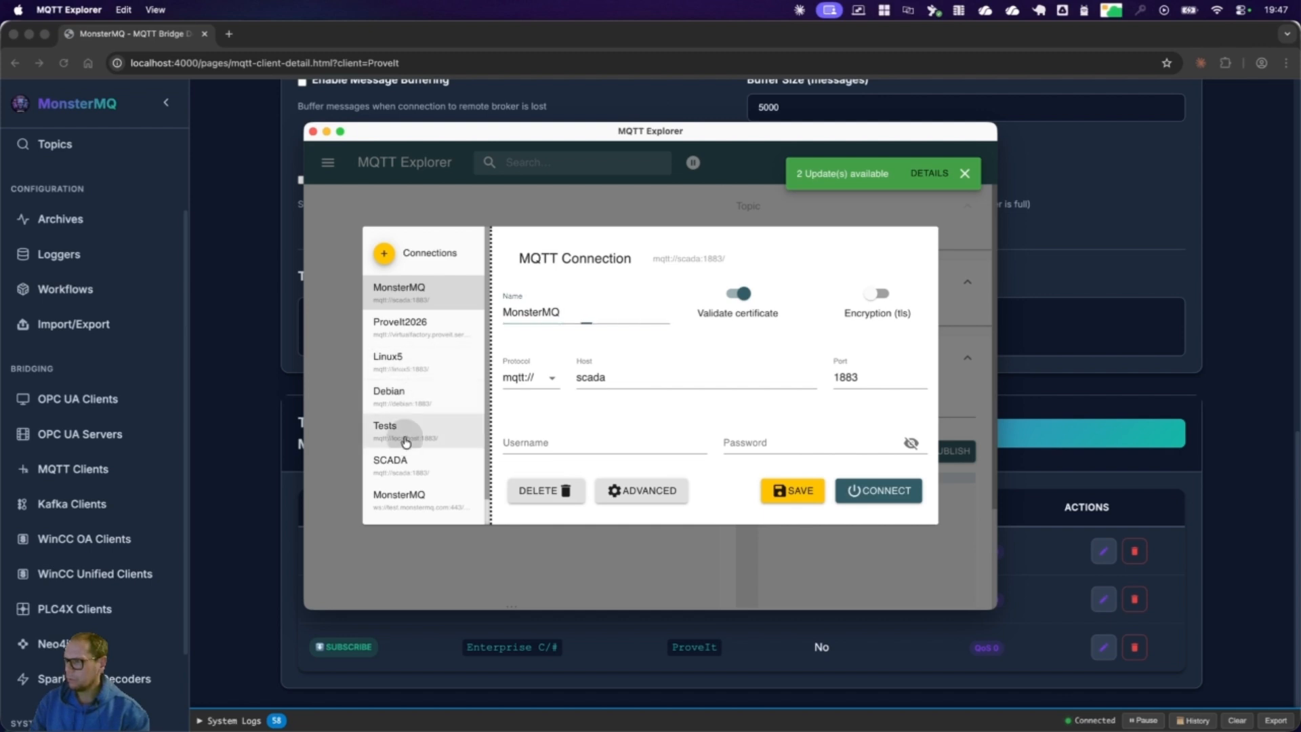
pyautogui.click(892, 494)
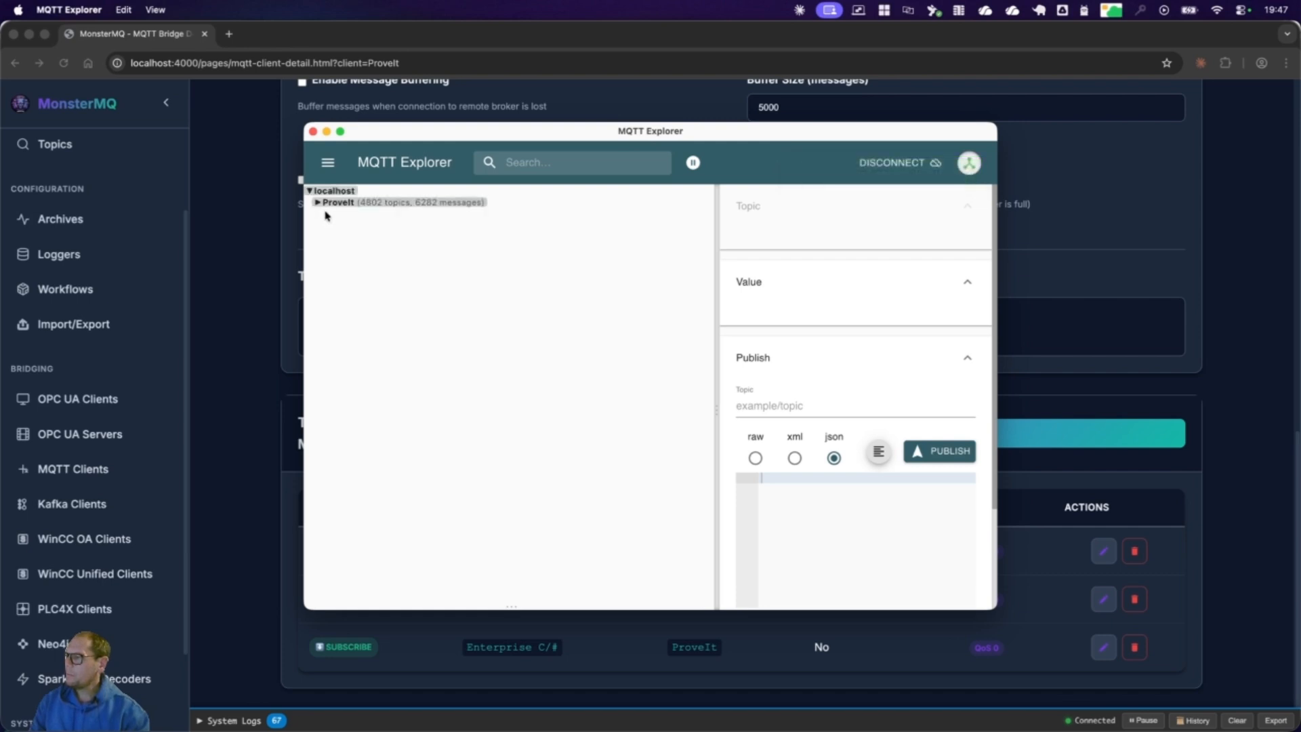
pyautogui.click(326, 203)
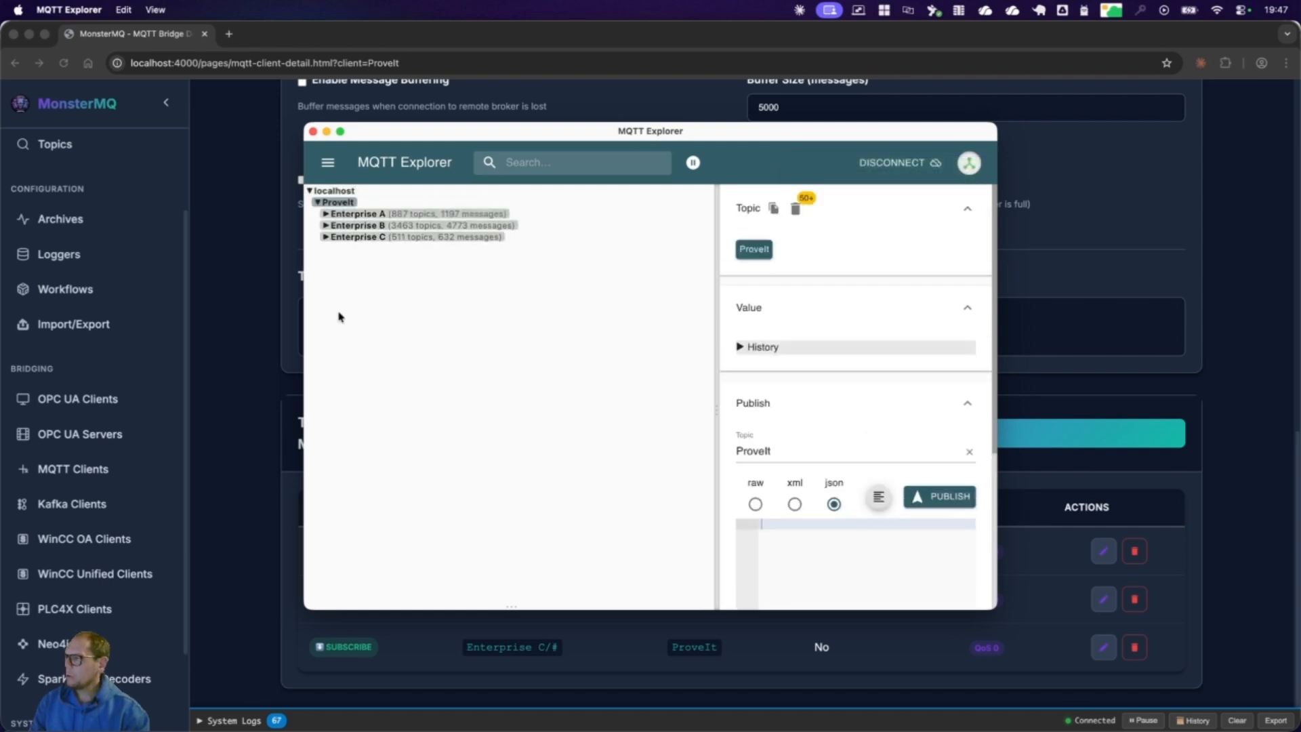
pyautogui.click(327, 236)
pyautogui.click(326, 225)
pyautogui.click(326, 215)
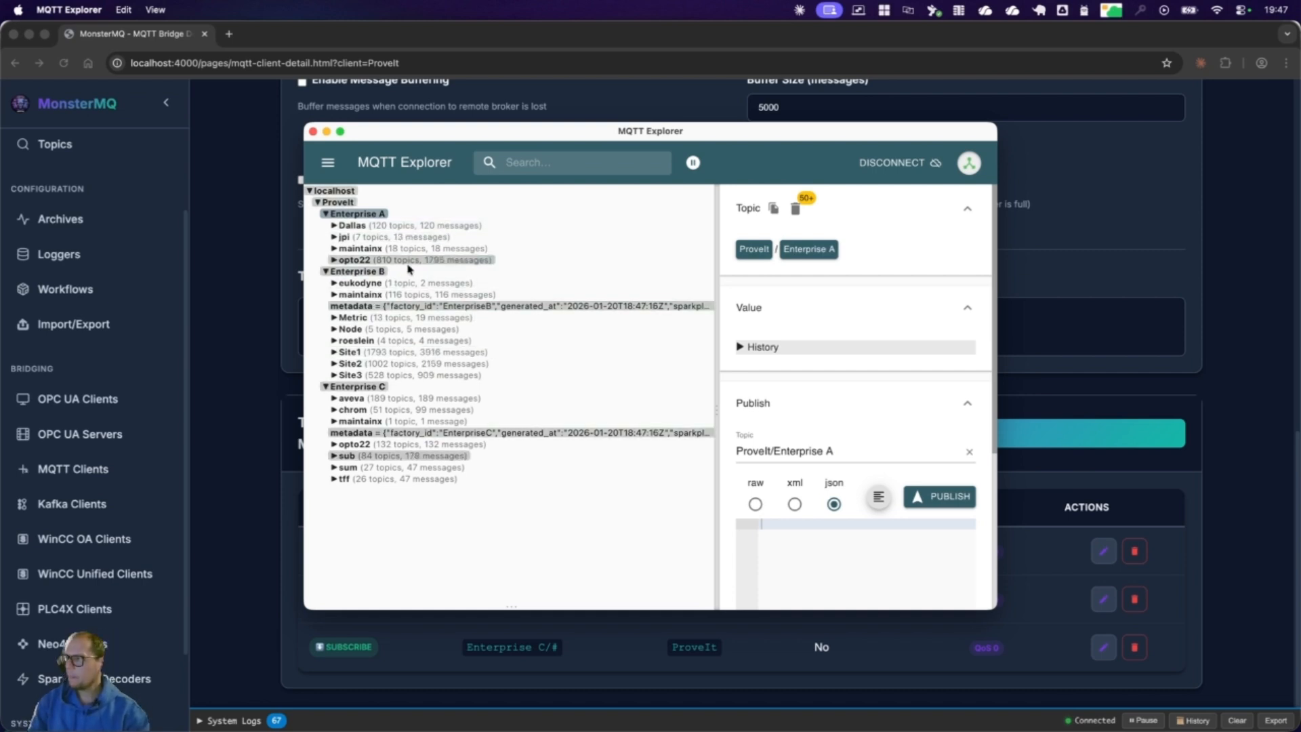
# Step: Return to MonsterMQ in Chrome and examine the Default archive group's settings and the dashboard's message traffic
pyautogui.click(667, 113)
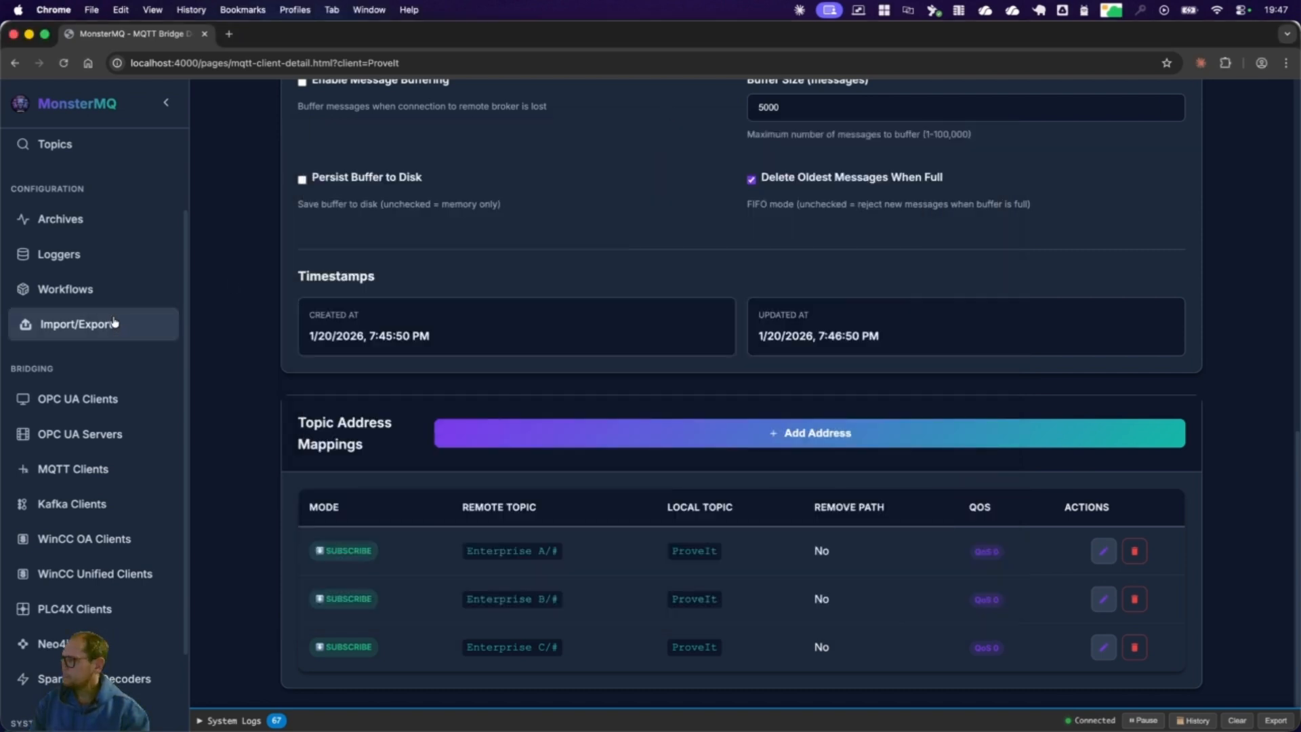
pyautogui.click(72, 221)
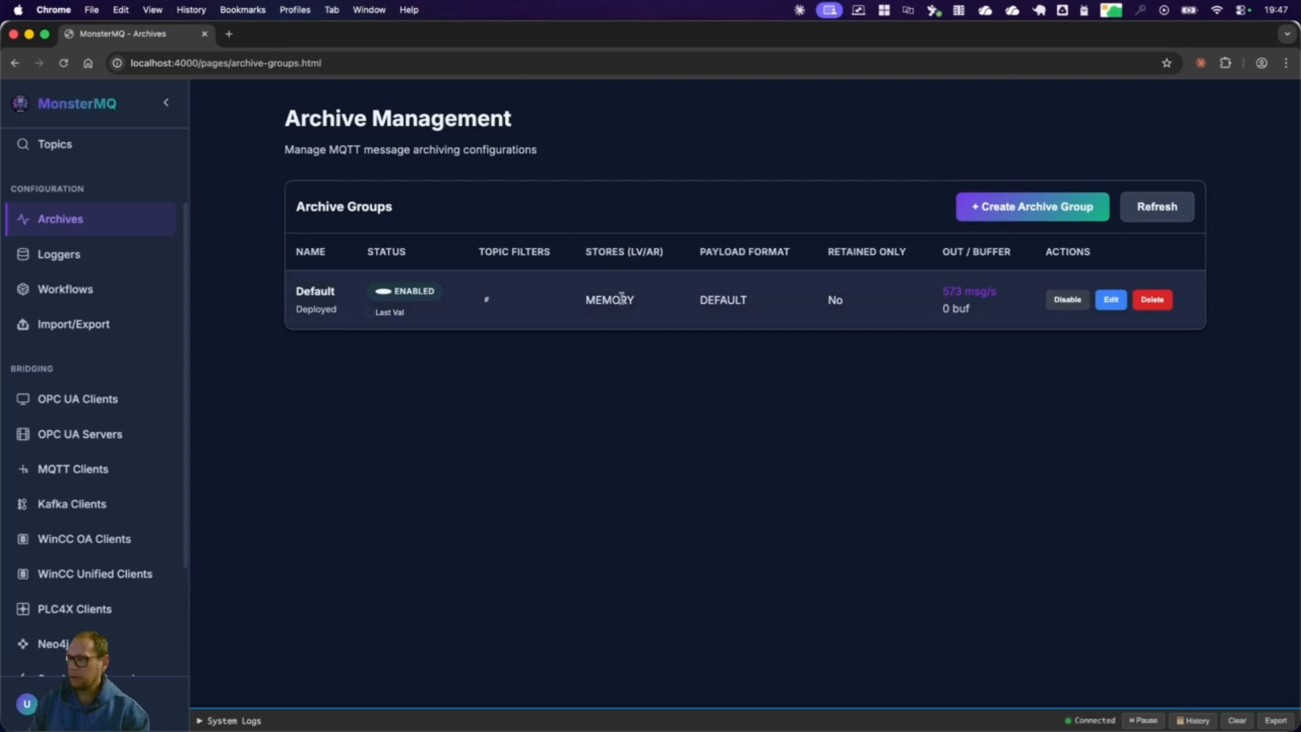
pyautogui.click(1120, 302)
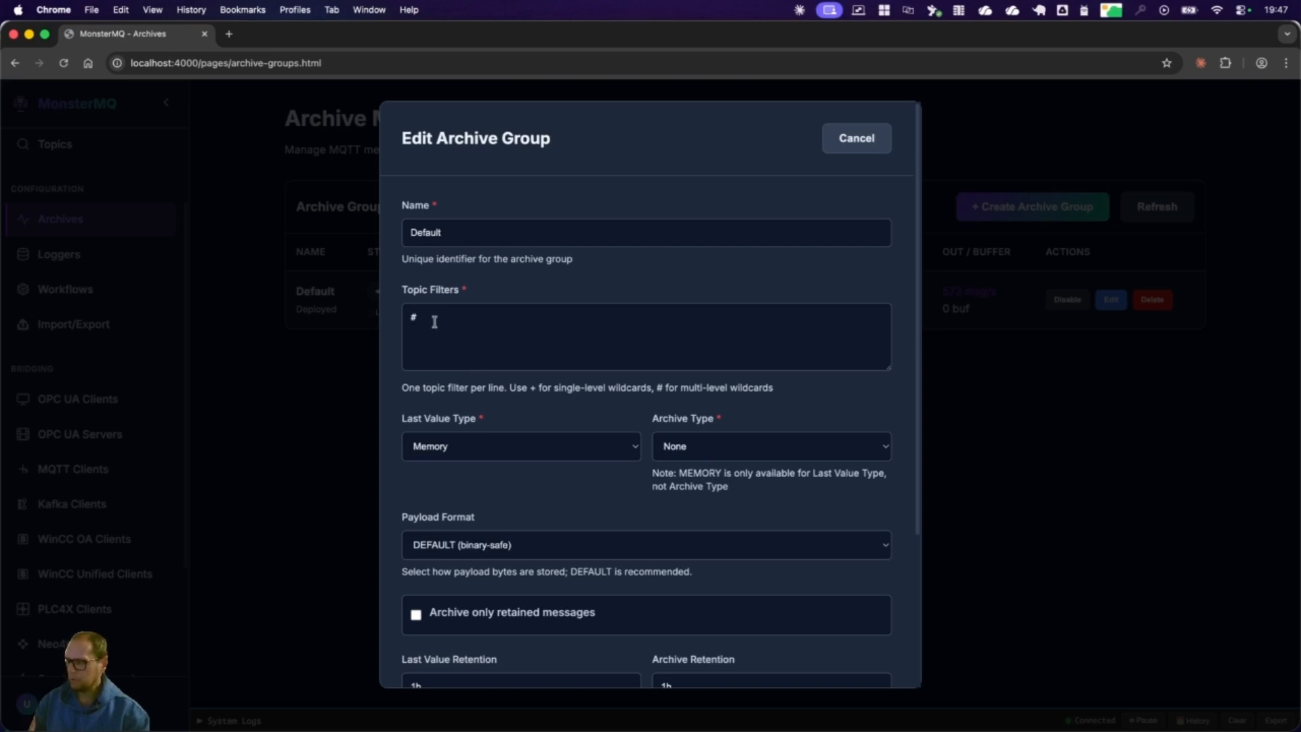
pyautogui.press('Escape')
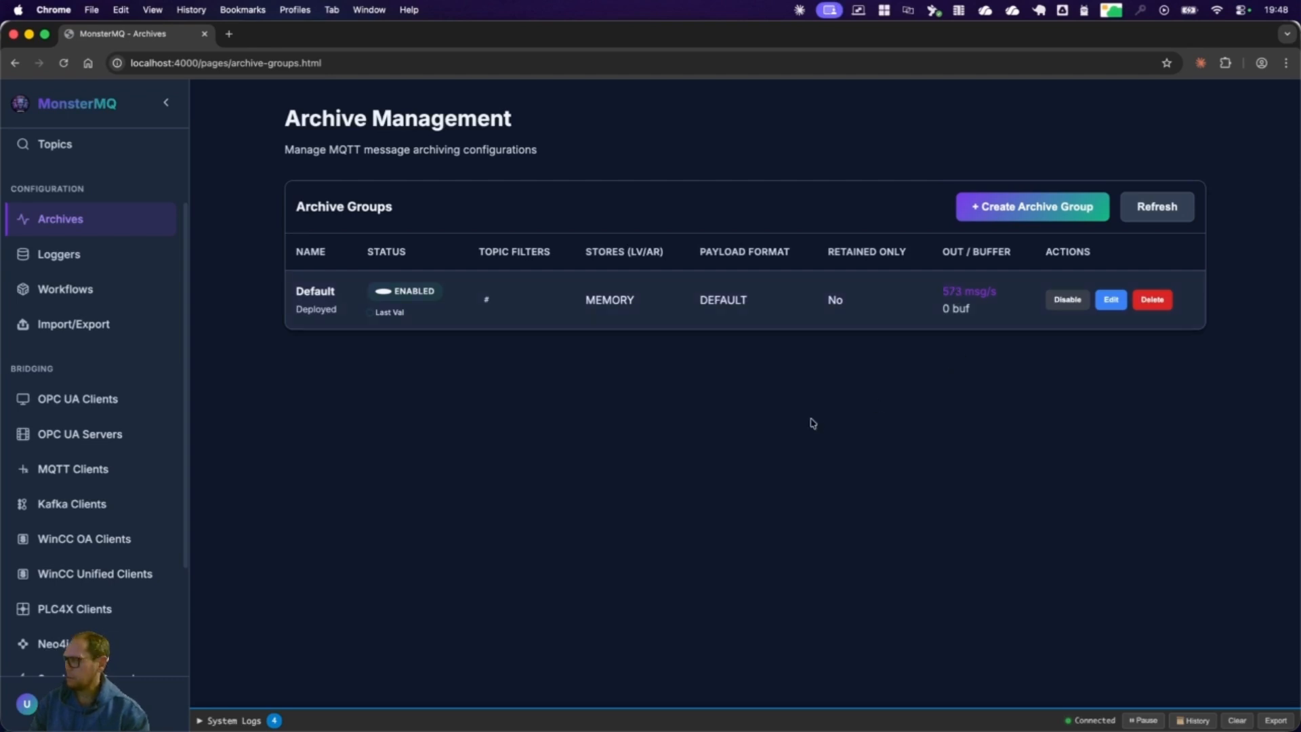
pyautogui.scroll(3, 75, 248)
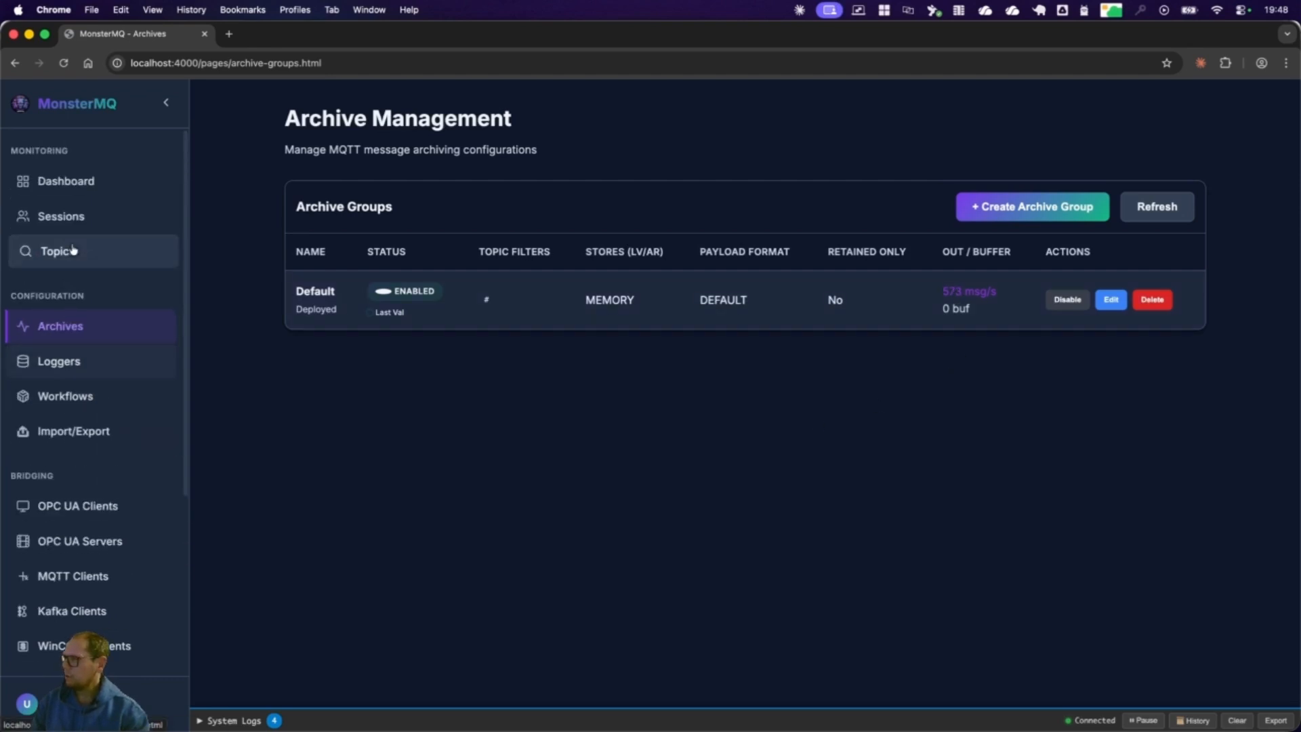
pyautogui.click(72, 181)
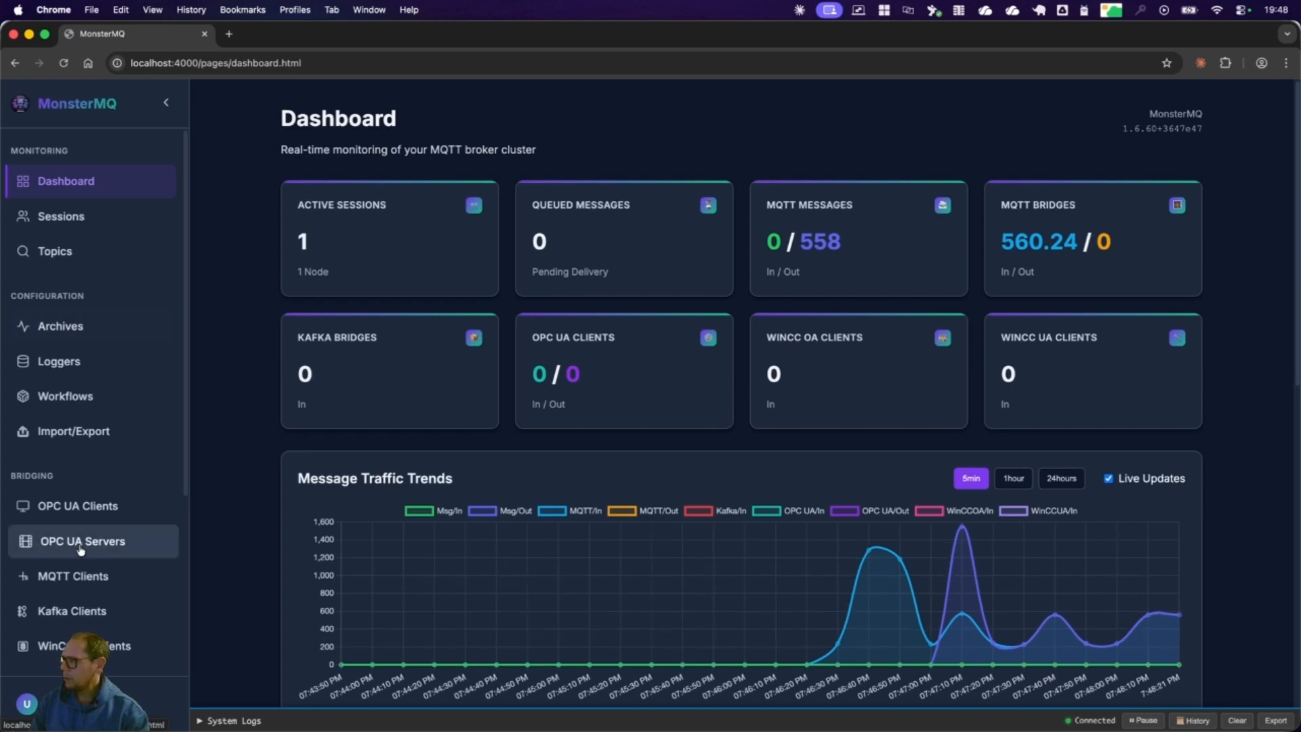
# Step: Start a new archive group named ProveIt with the topic filter ProveIt/#
pyautogui.click(60, 326)
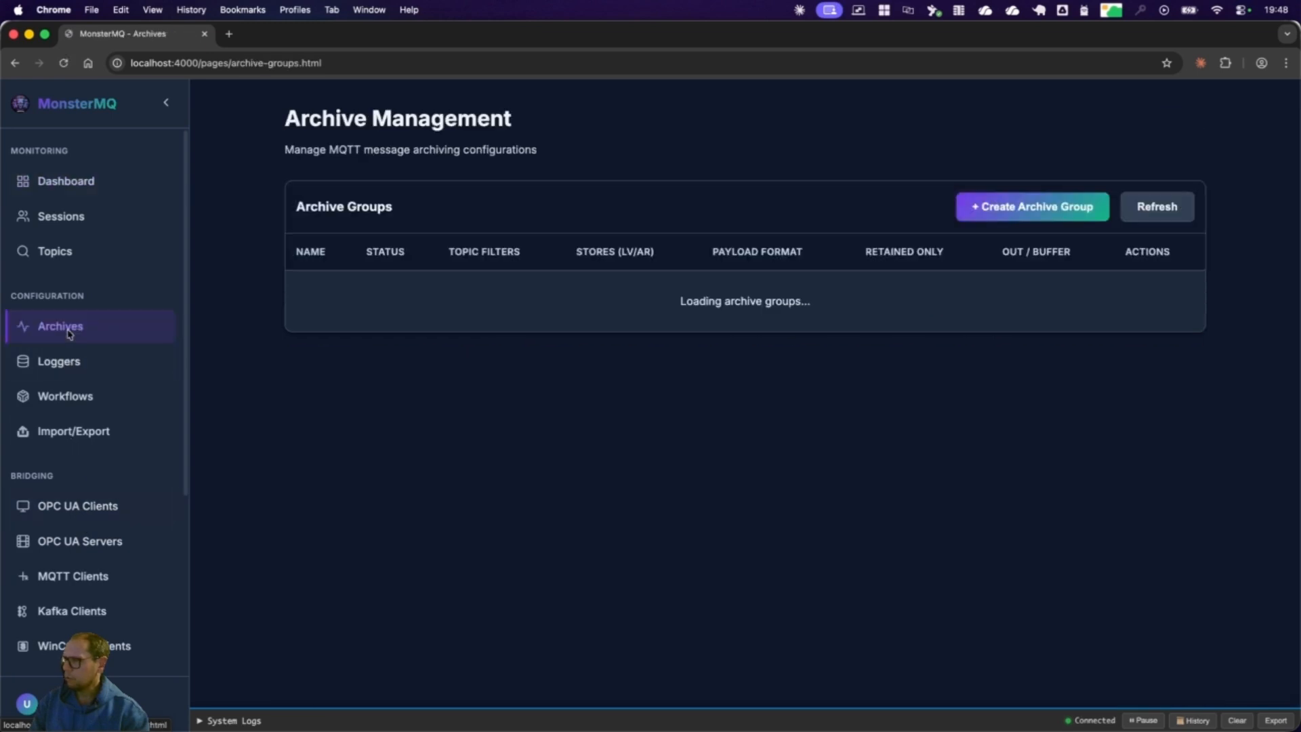
pyautogui.click(1082, 210)
pyautogui.click(720, 230)
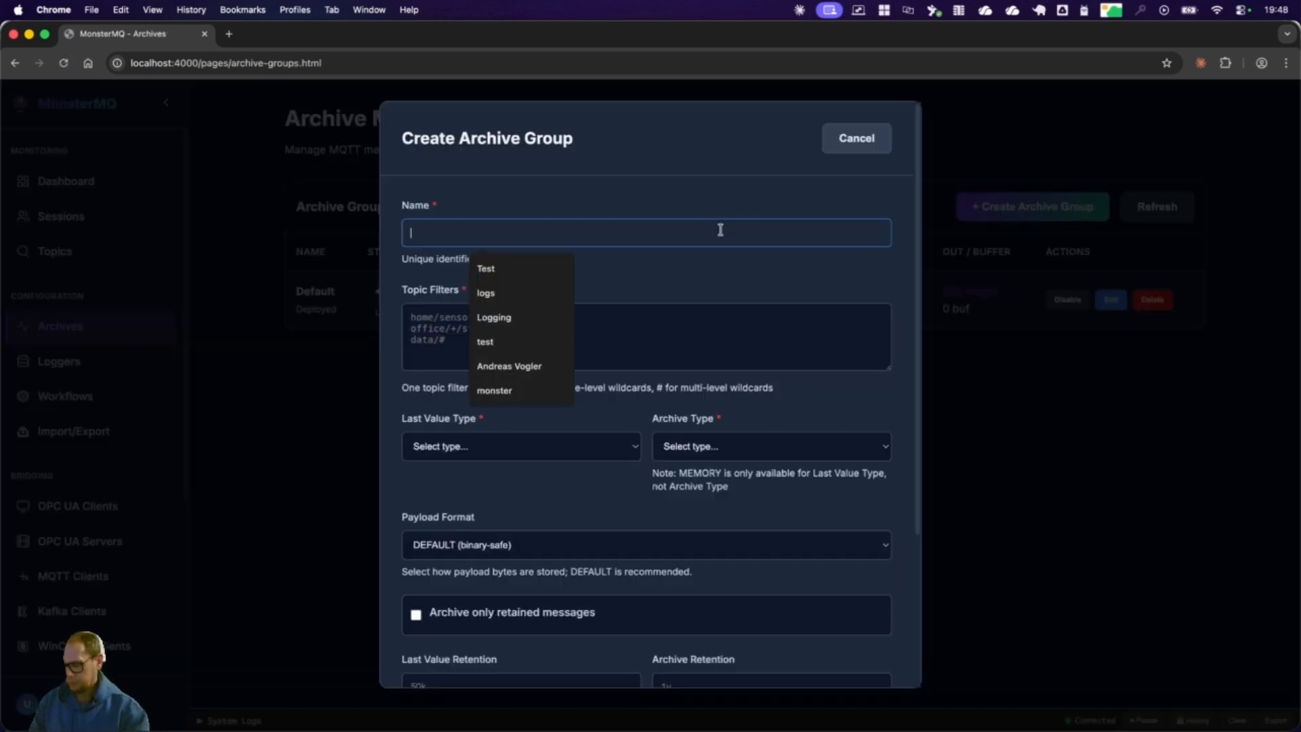
pyautogui.write('Pr')
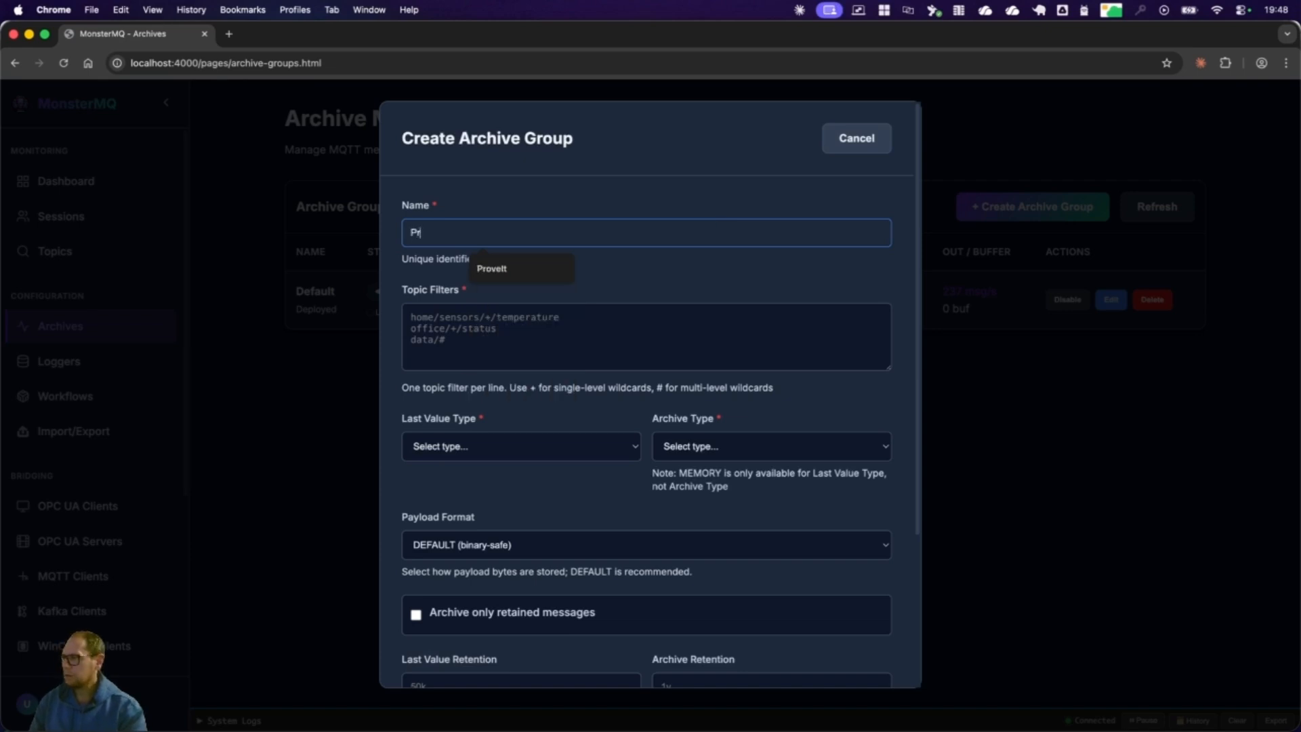
pyautogui.write('oveIt')
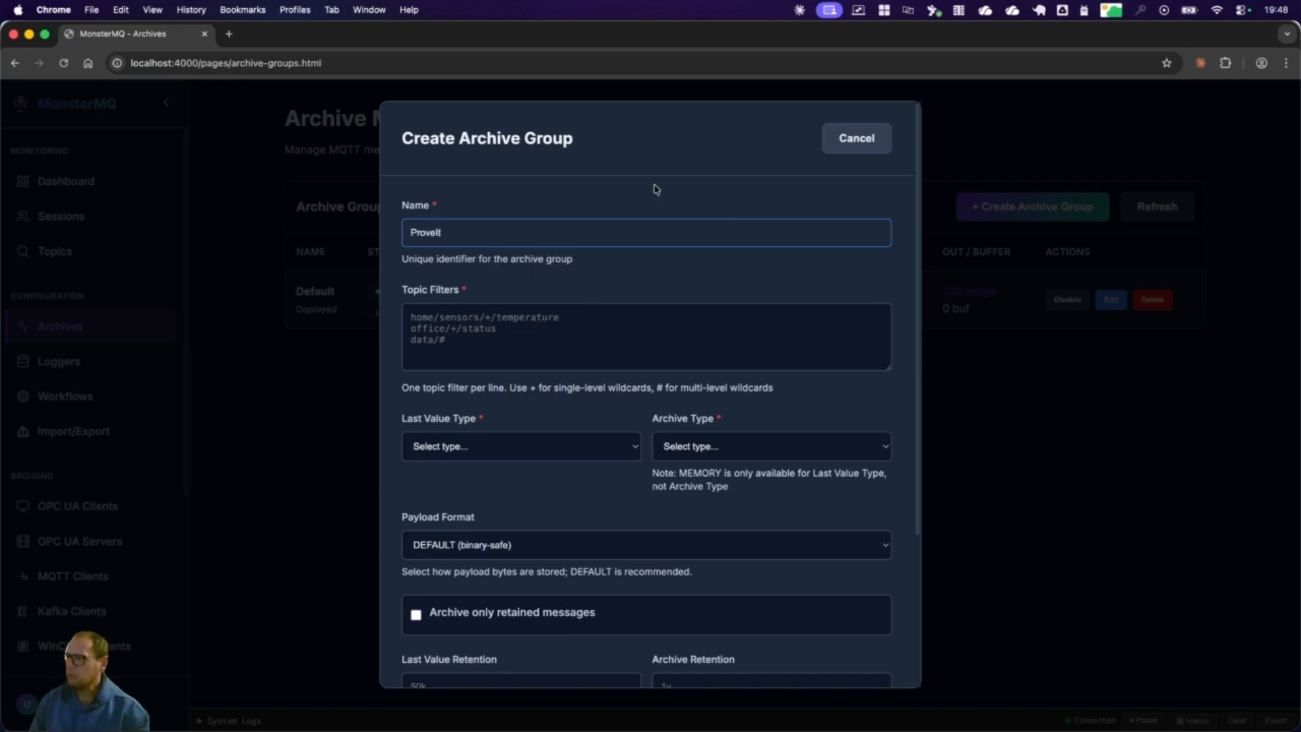
pyautogui.click(487, 349)
pyautogui.write('Prove')
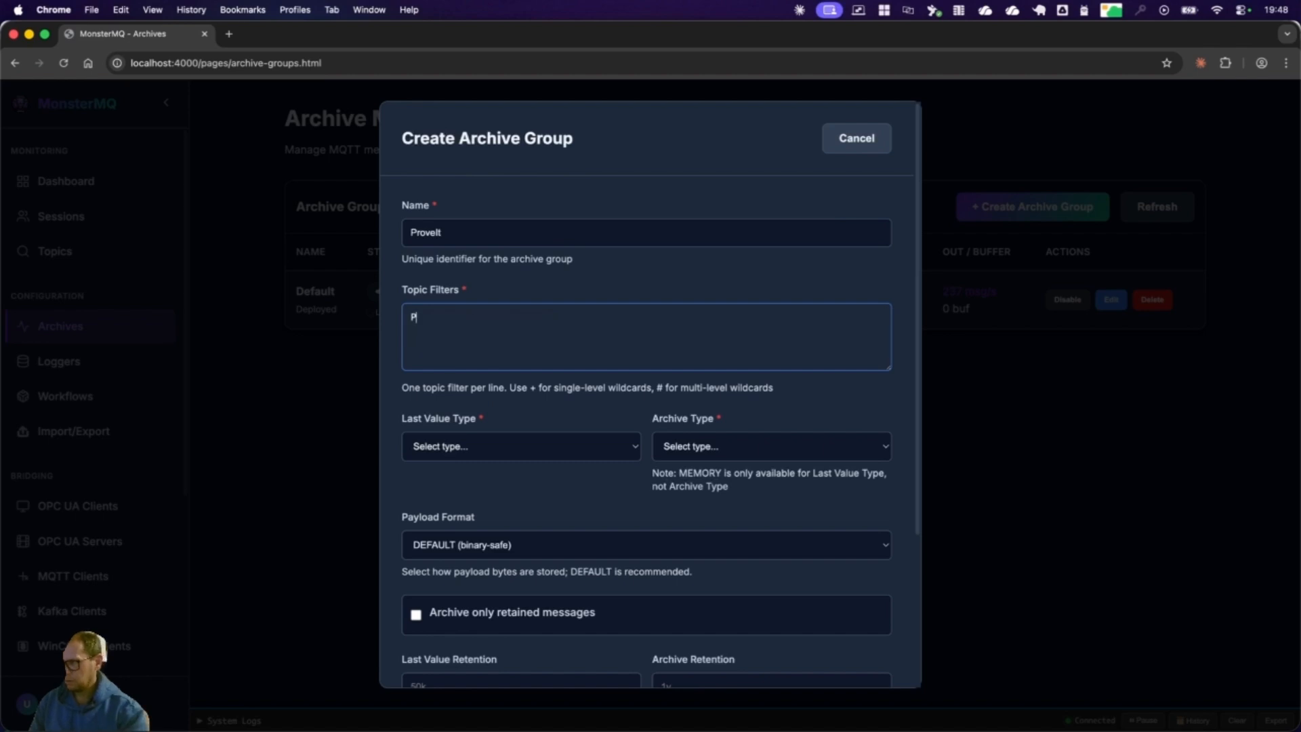
pyautogui.write('It/')
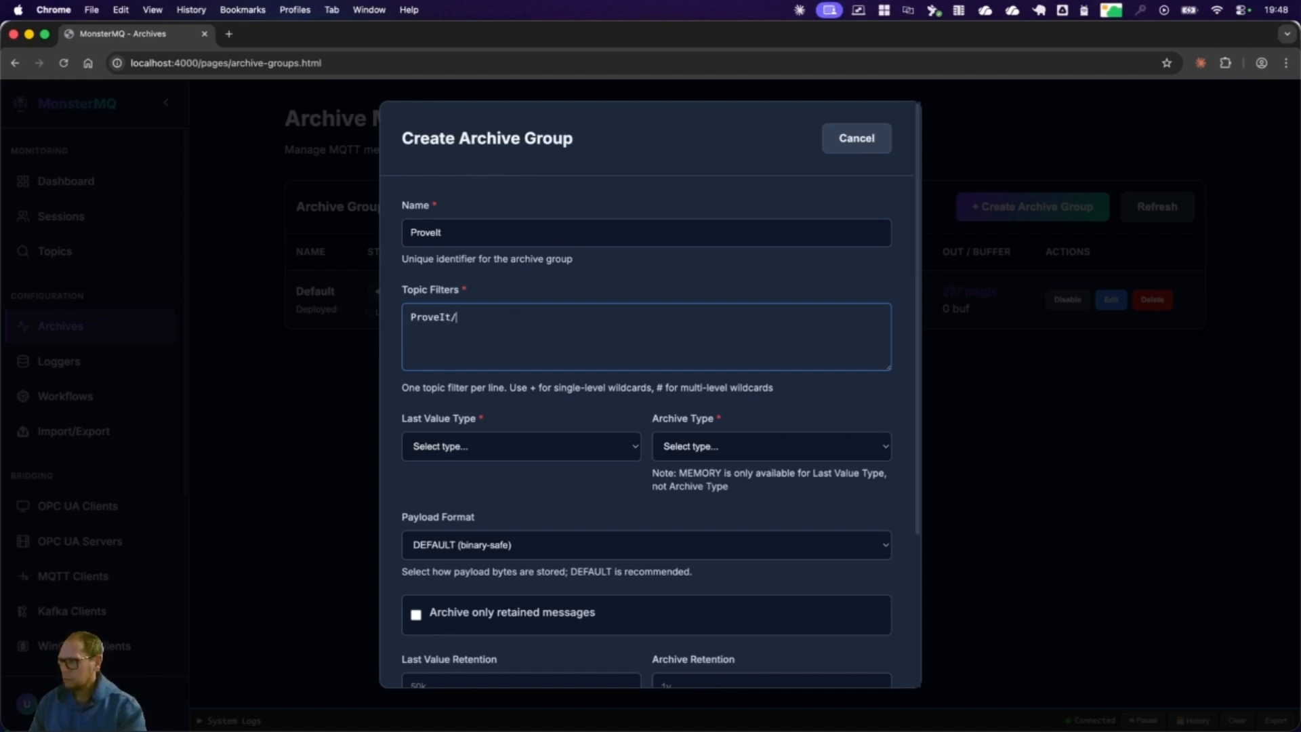
pyautogui.write('#')
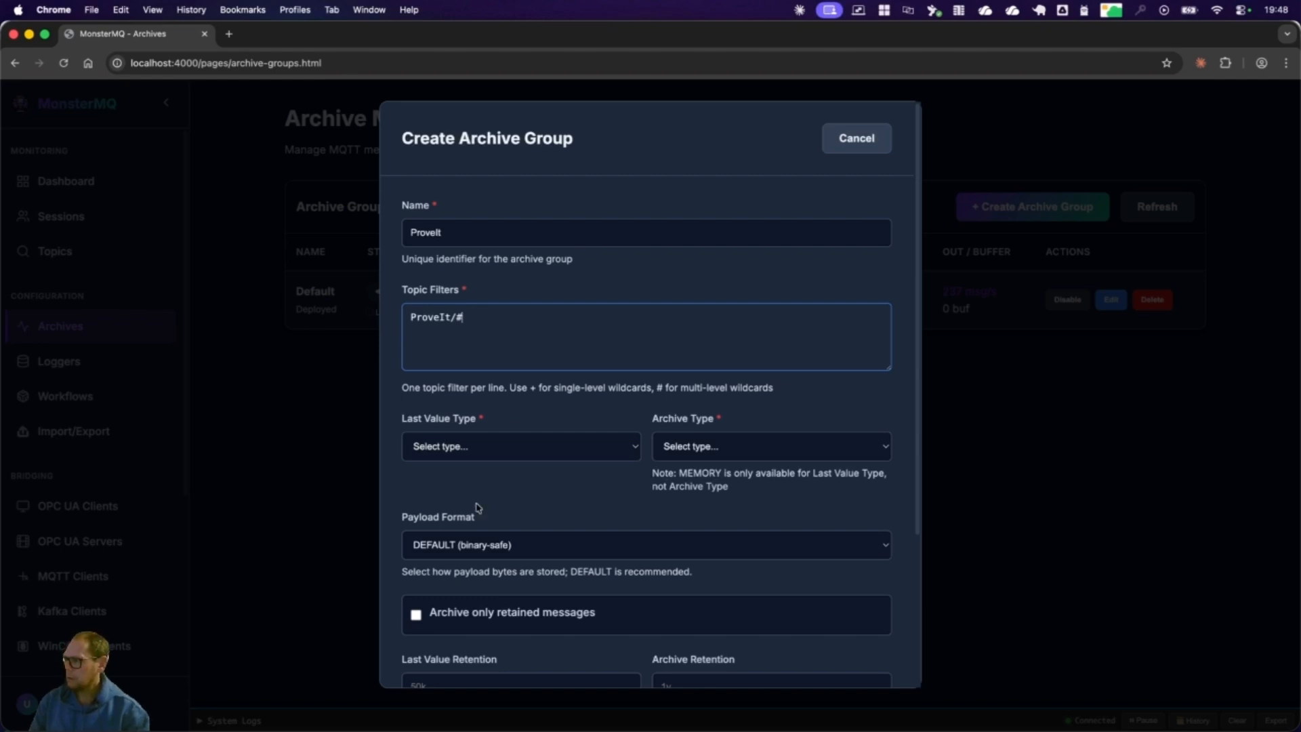
# Step: Configure the archive group's storage with last value type None, archive type MongoDB and payload format JSON (store as JSON text)
pyautogui.click(491, 447)
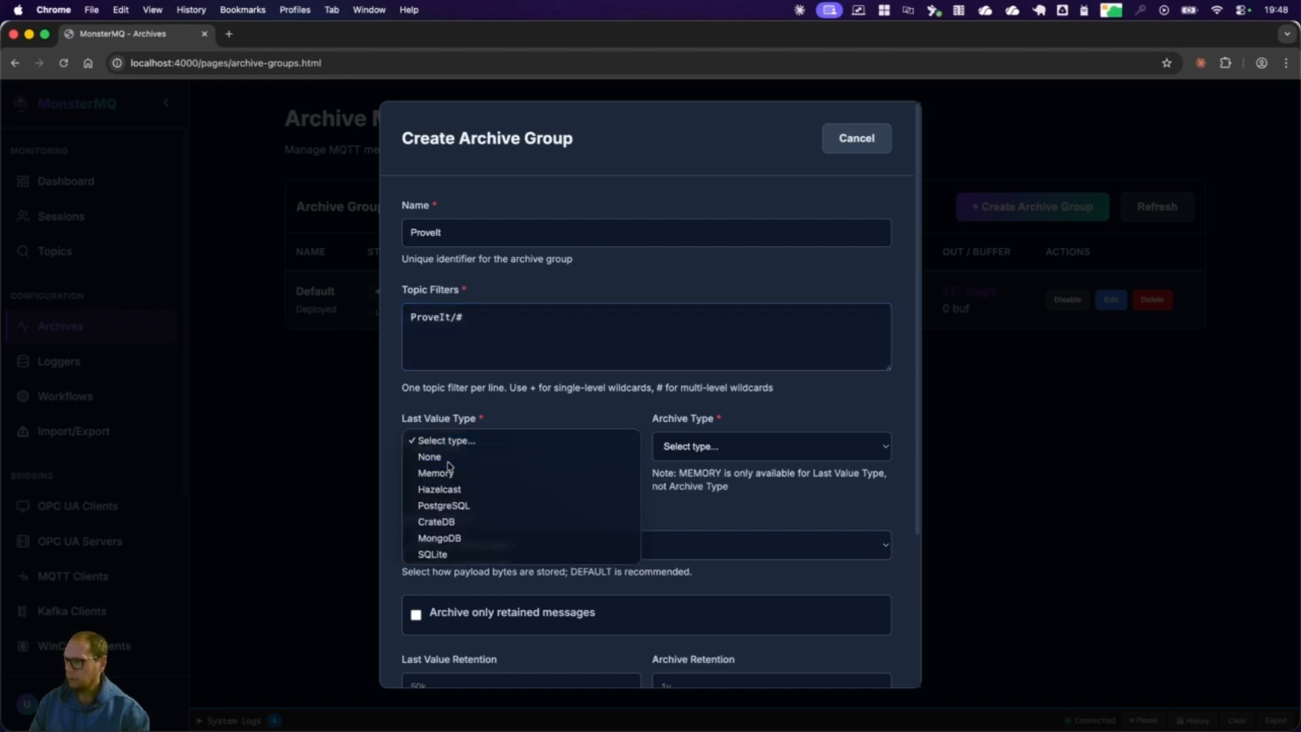
pyautogui.click(451, 458)
pyautogui.click(770, 448)
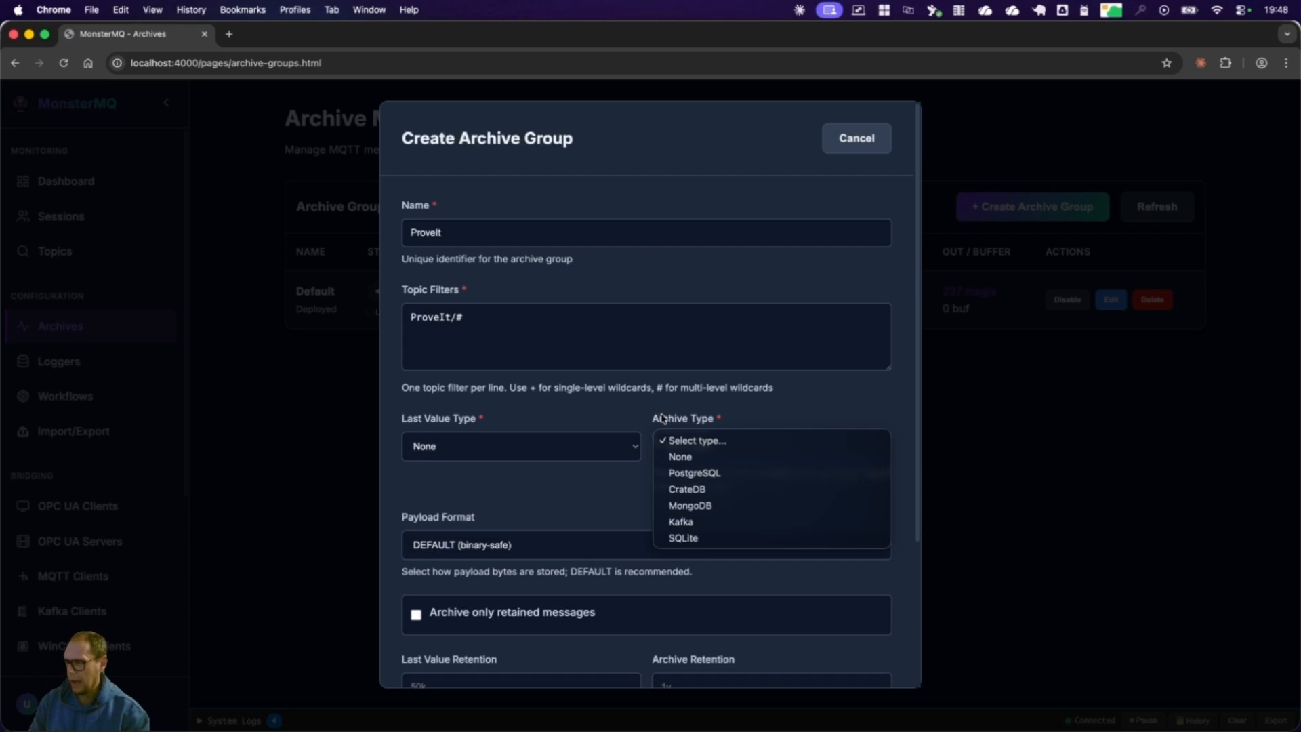
pyautogui.click(723, 510)
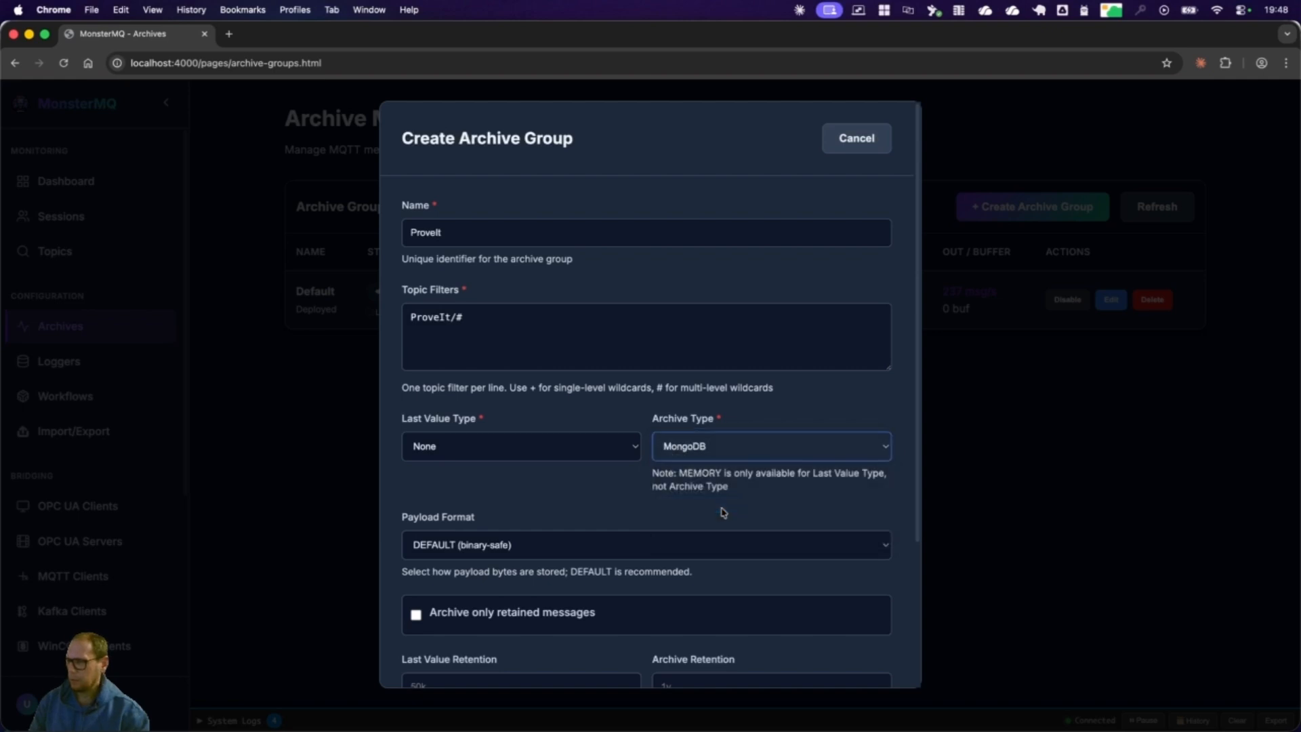
pyautogui.scroll(-3, 597, 545)
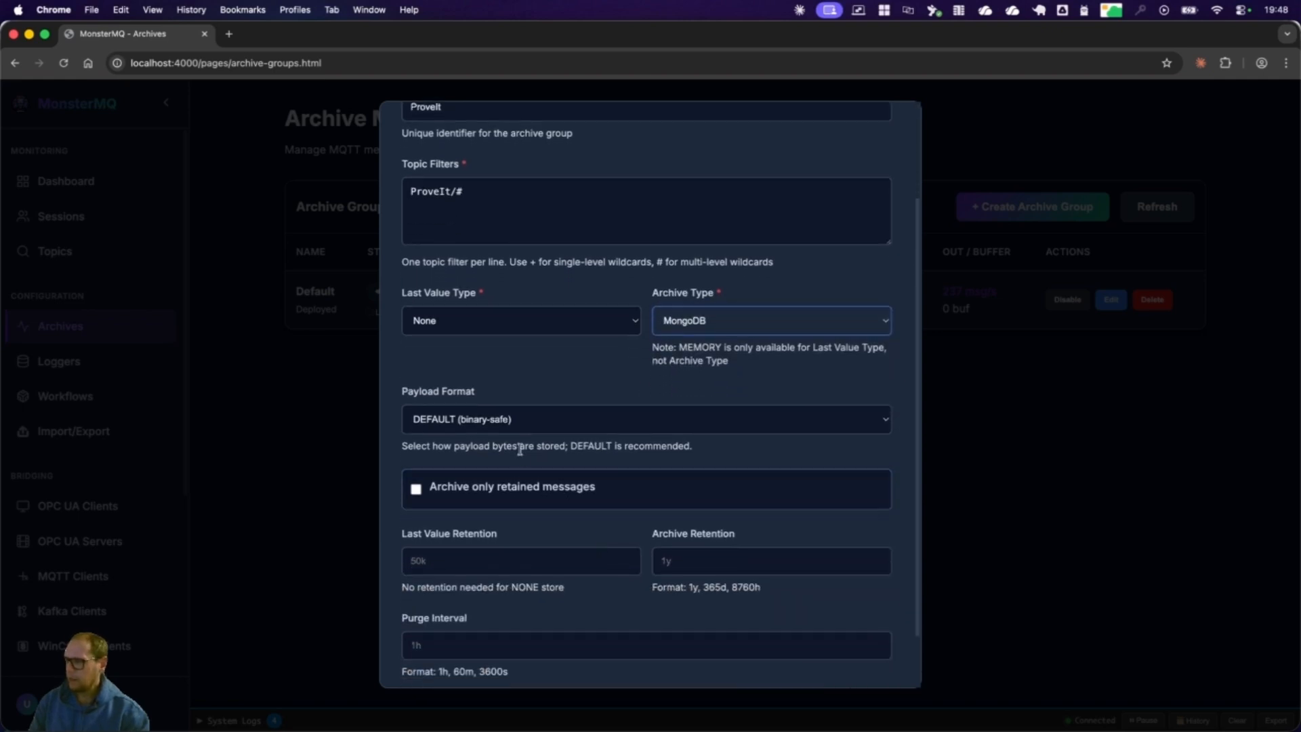
pyautogui.click(506, 425)
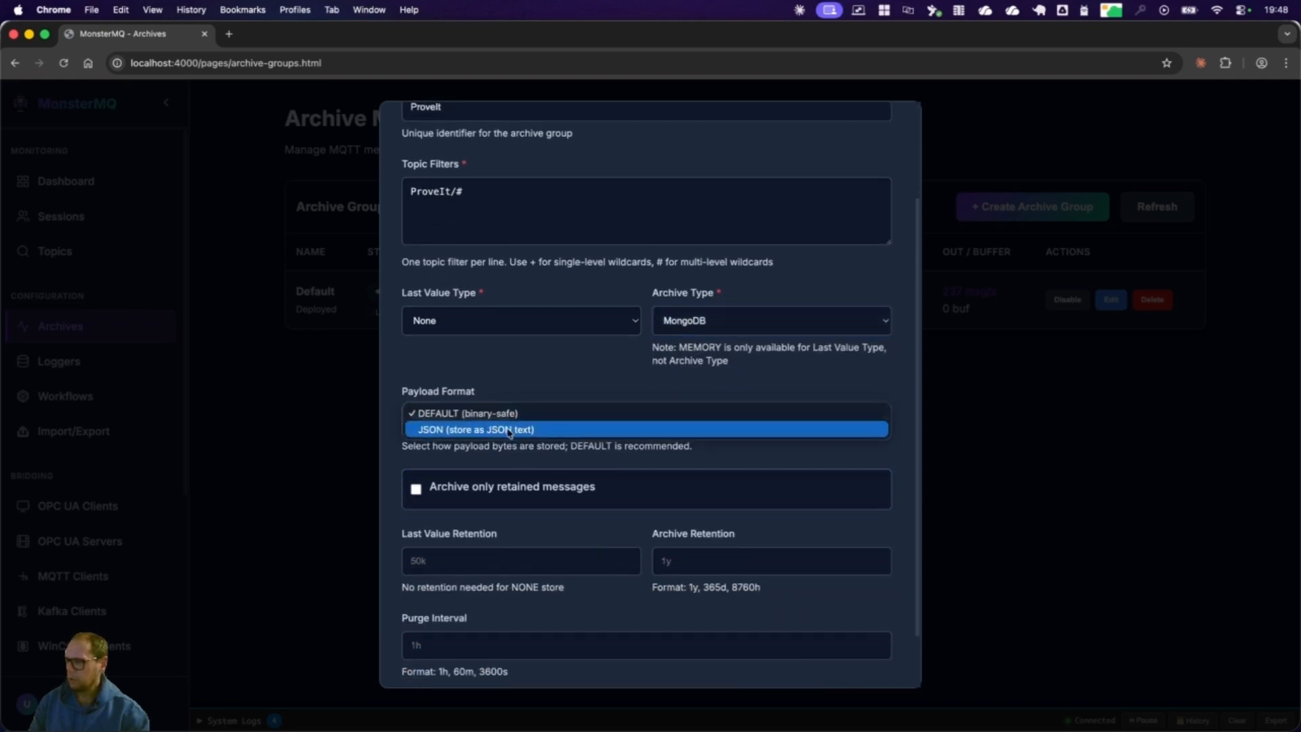
pyautogui.click(445, 432)
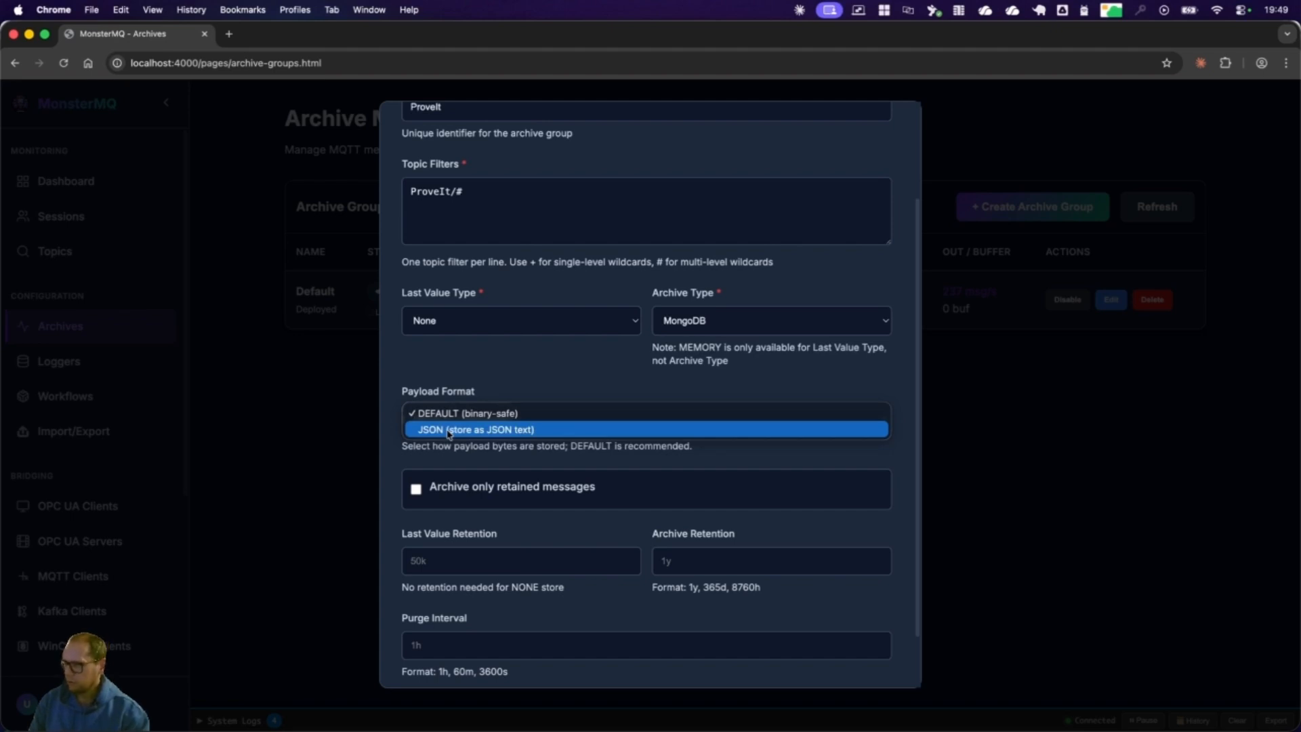
pyautogui.click(448, 431)
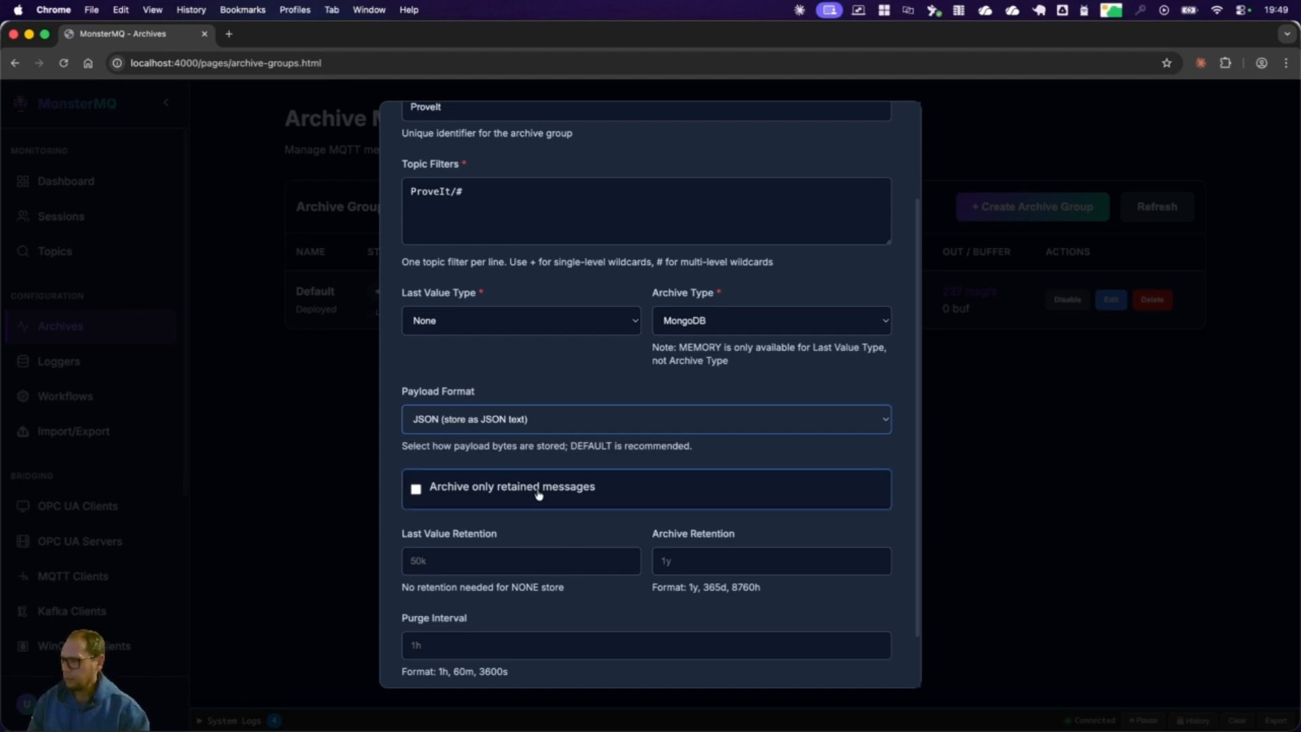
# Step: Set the archive group's archive retention to 1d and its purge interval to 1h
pyautogui.click(693, 557)
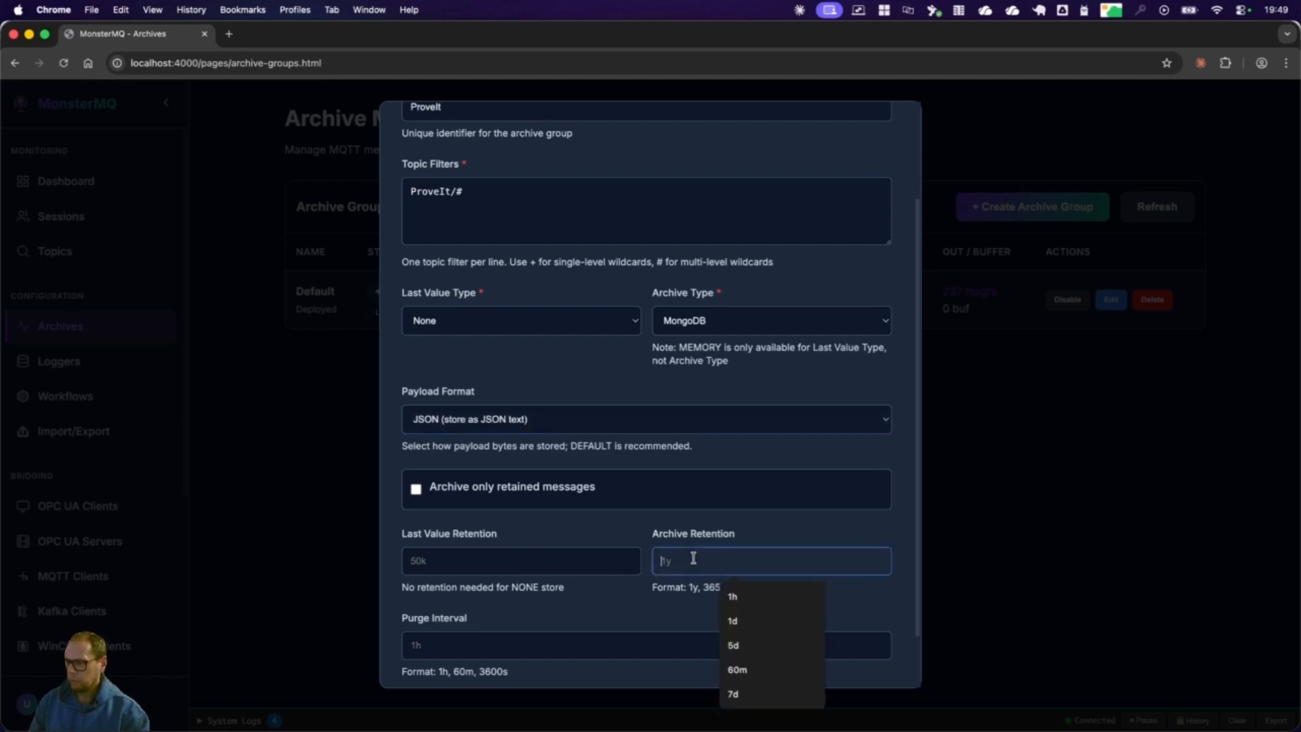
pyautogui.write('1')
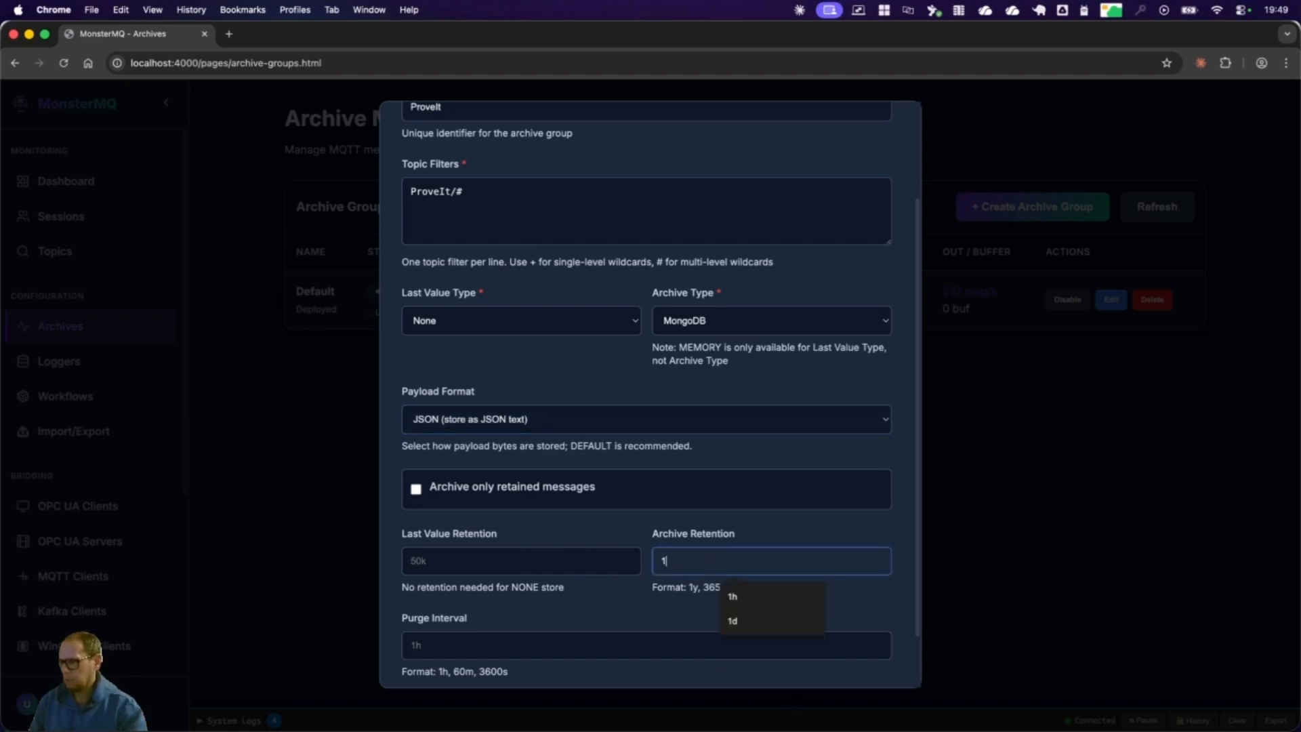
pyautogui.write('d')
pyautogui.press('Tab')
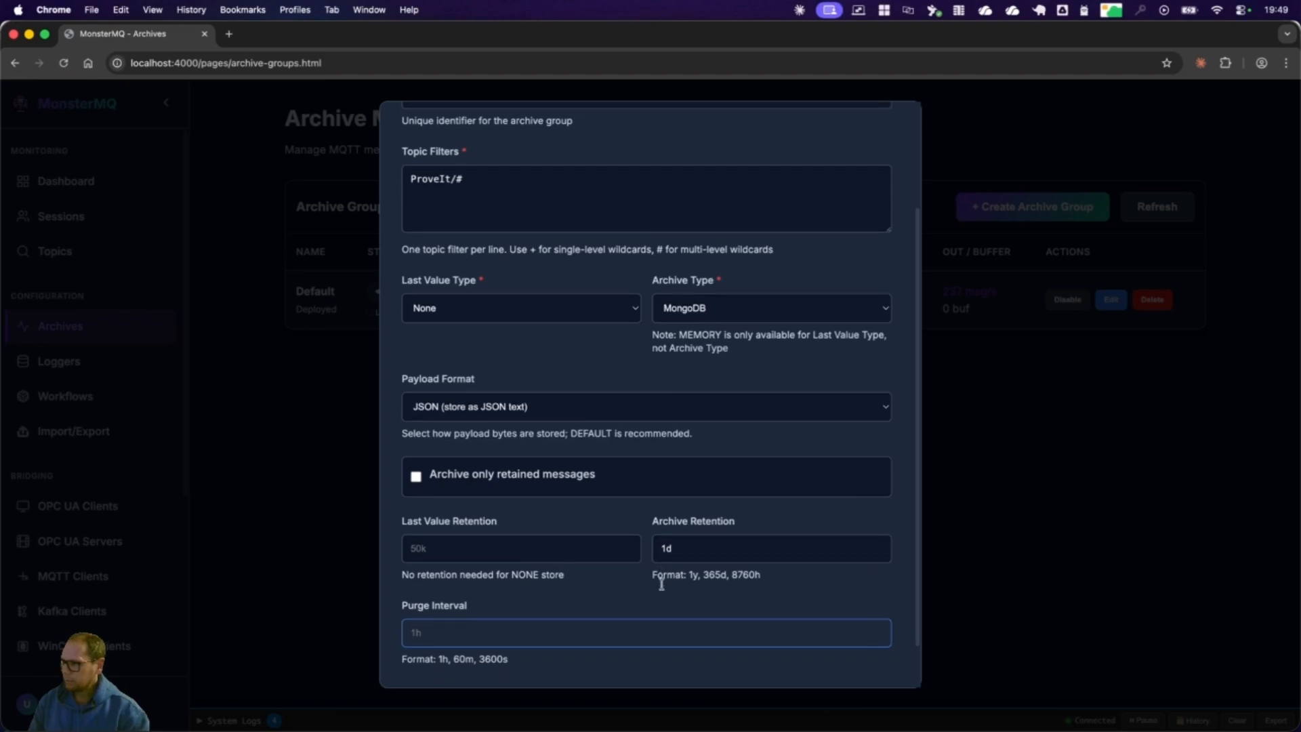
pyautogui.scroll(-2, 710, 542)
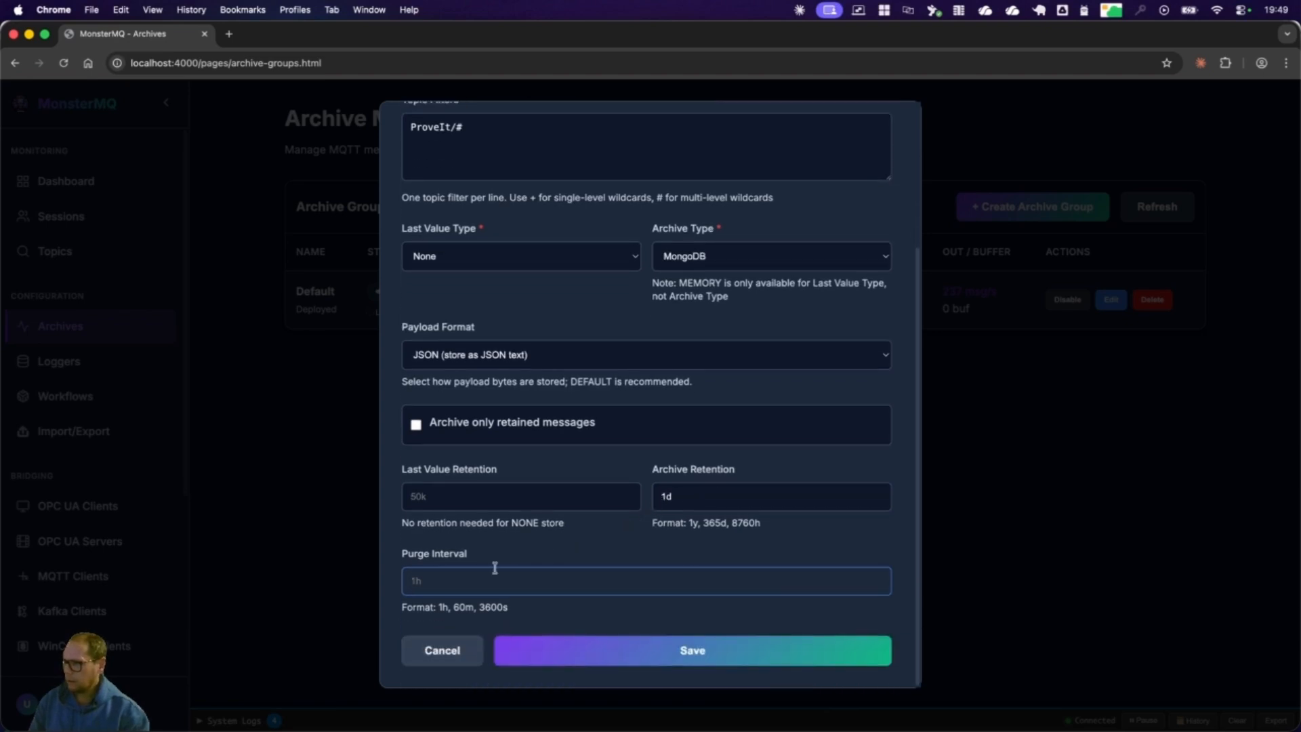
pyautogui.write('1h')
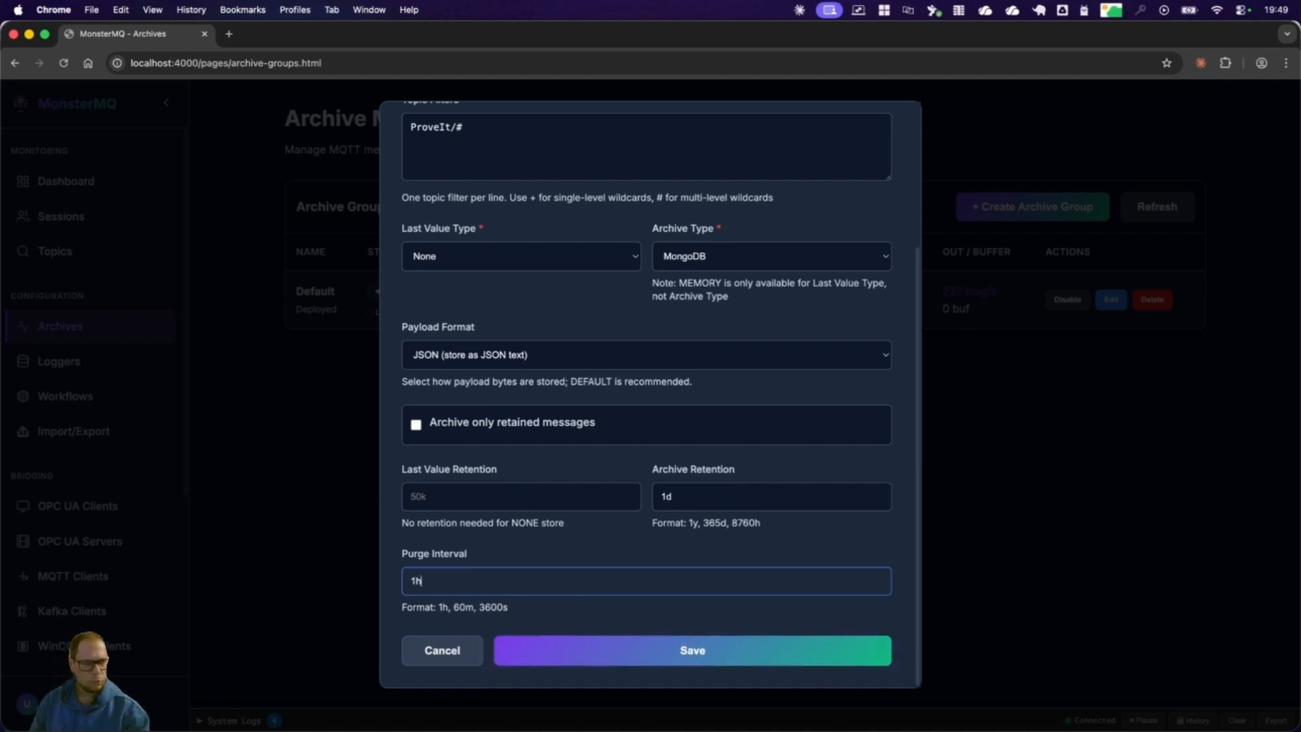
# Step: Switch to MongoDB Compass and examine the monster database's collection list and its sessions and retainedmessages documents
pyautogui.press('super+Tab')
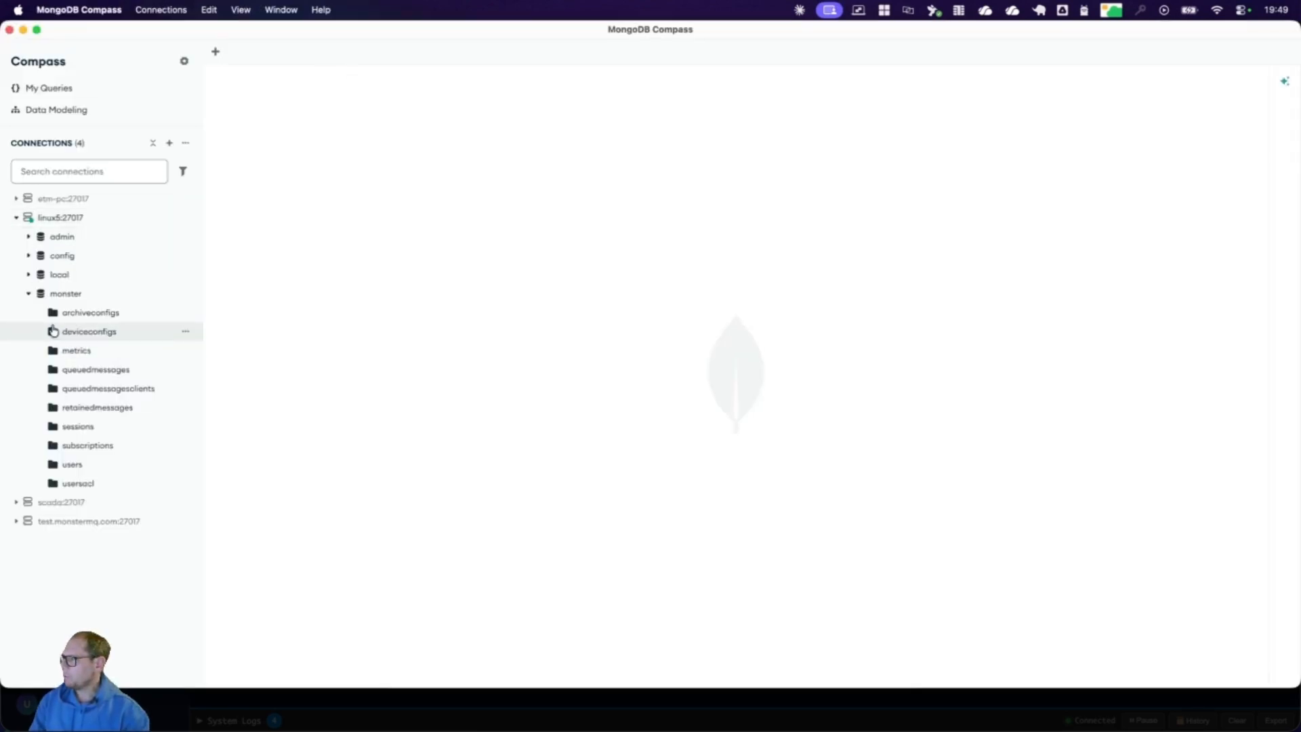
pyautogui.click(64, 293)
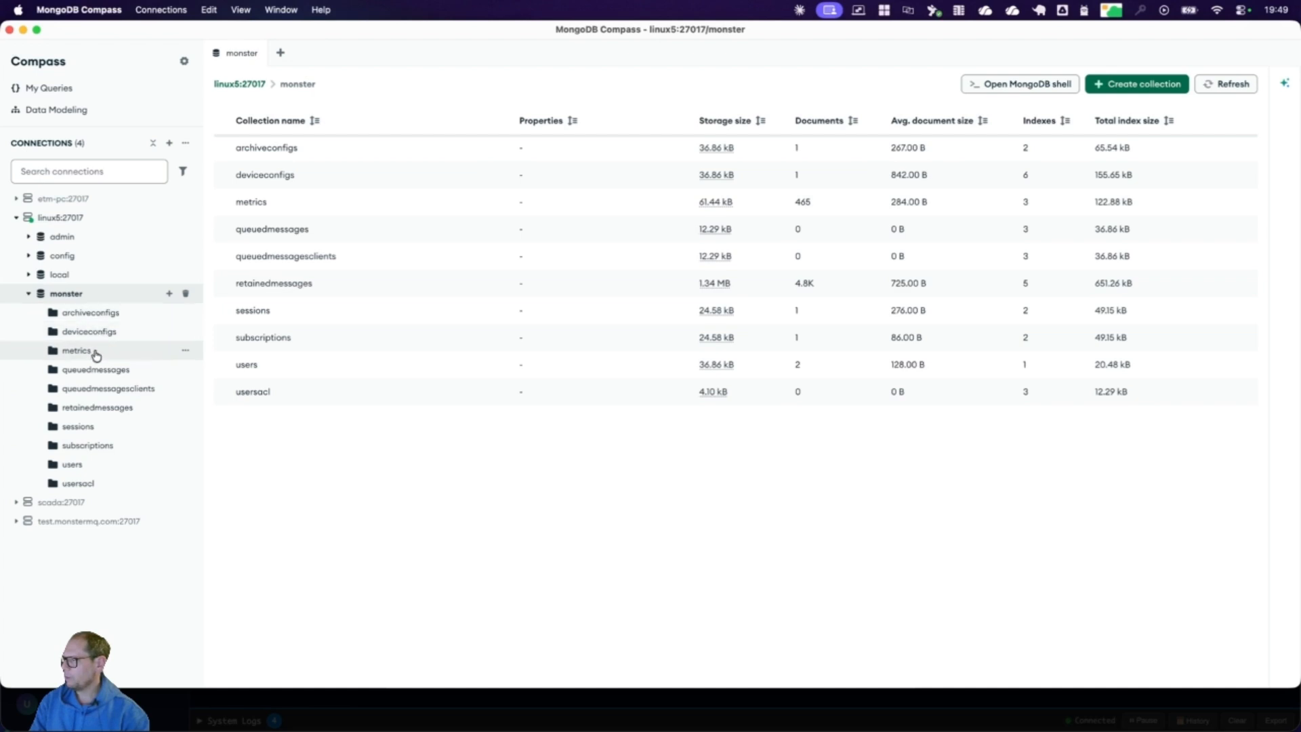
pyautogui.click(88, 427)
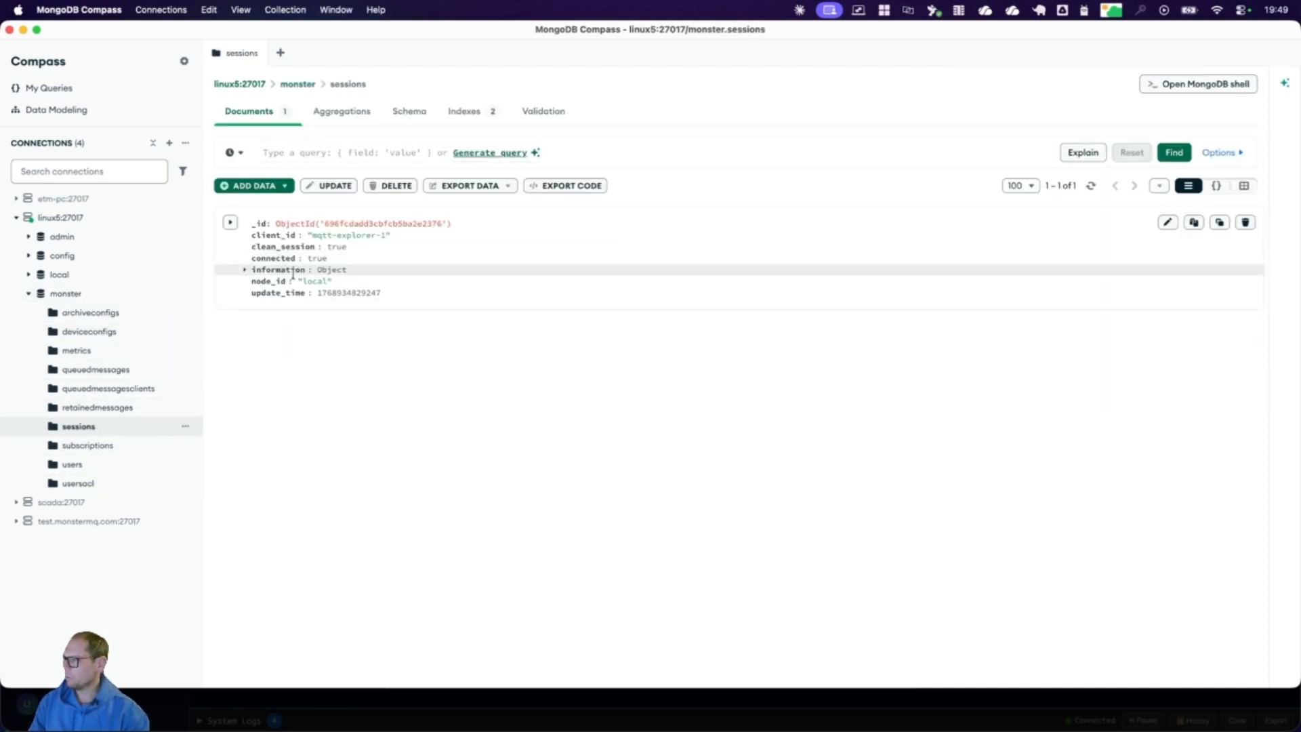
pyautogui.click(100, 410)
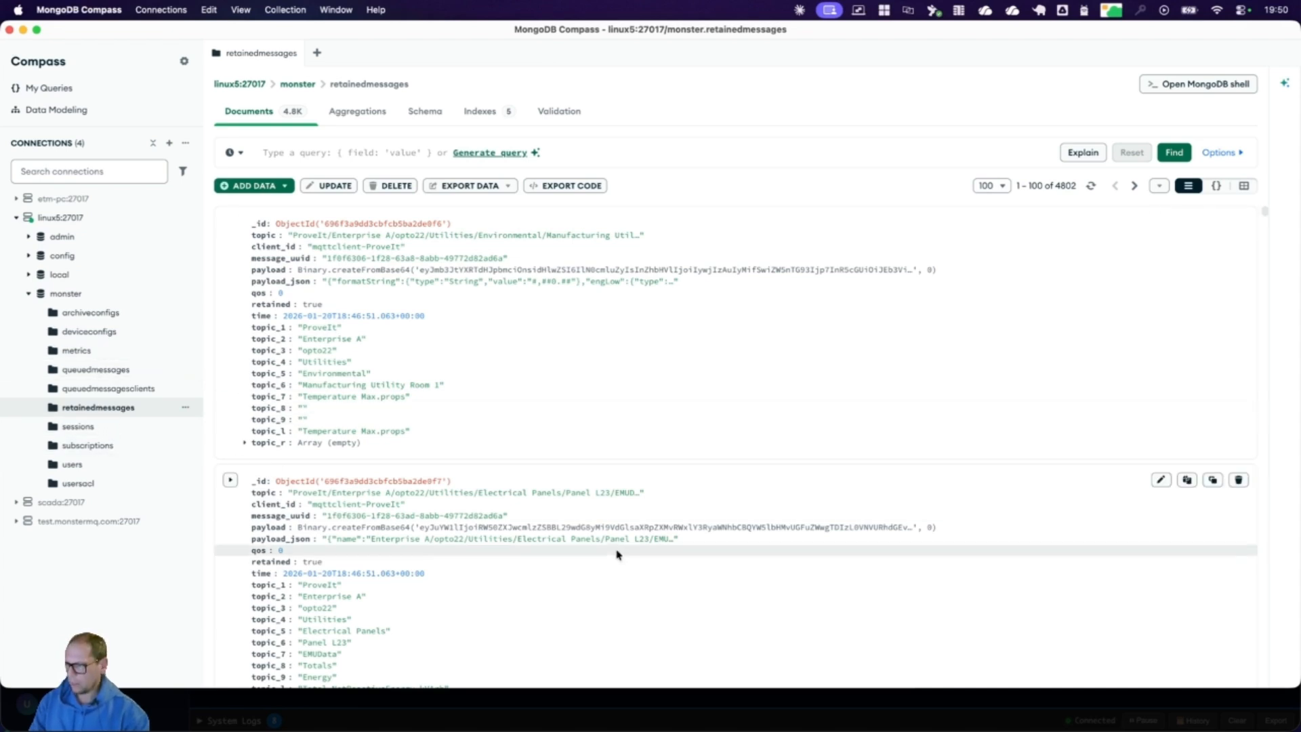
# Step: Switch back to MonsterMQ in Chrome, save the new ProveIt archive group and enable it
pyautogui.press('super+Tab')
pyautogui.click(683, 657)
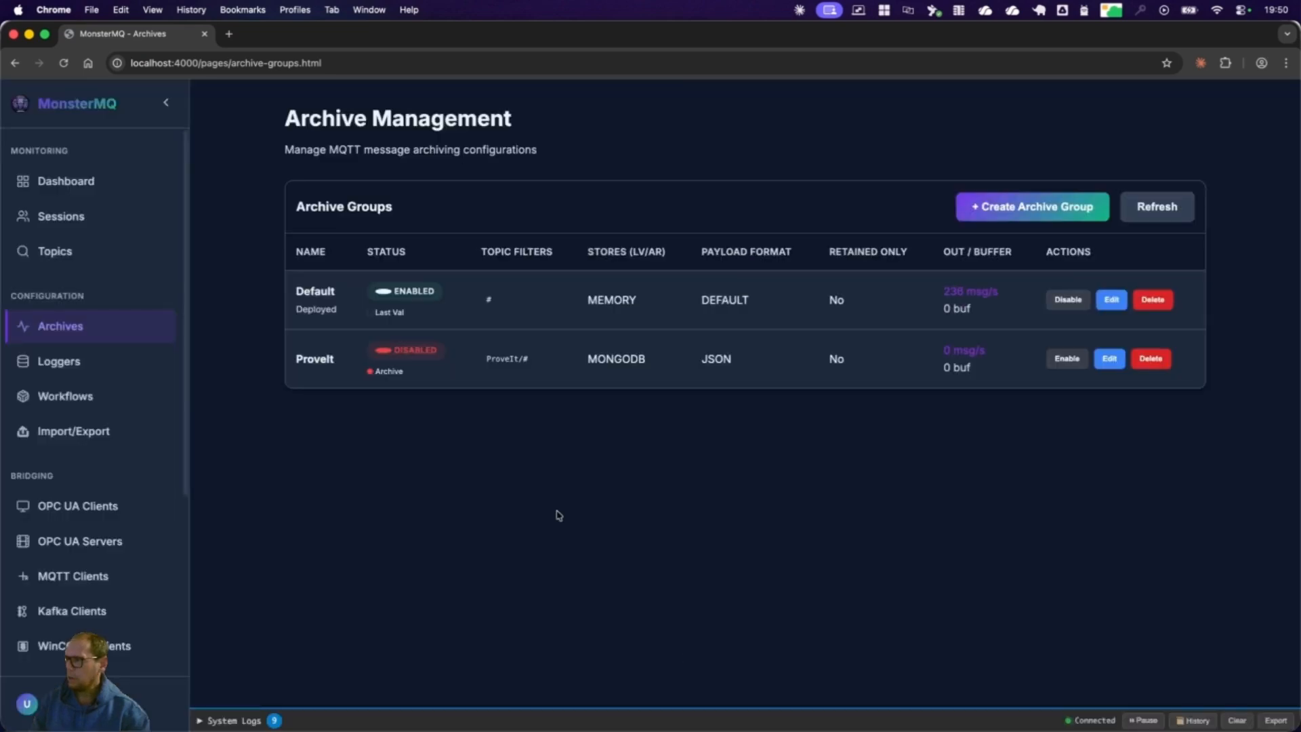
pyautogui.click(1068, 363)
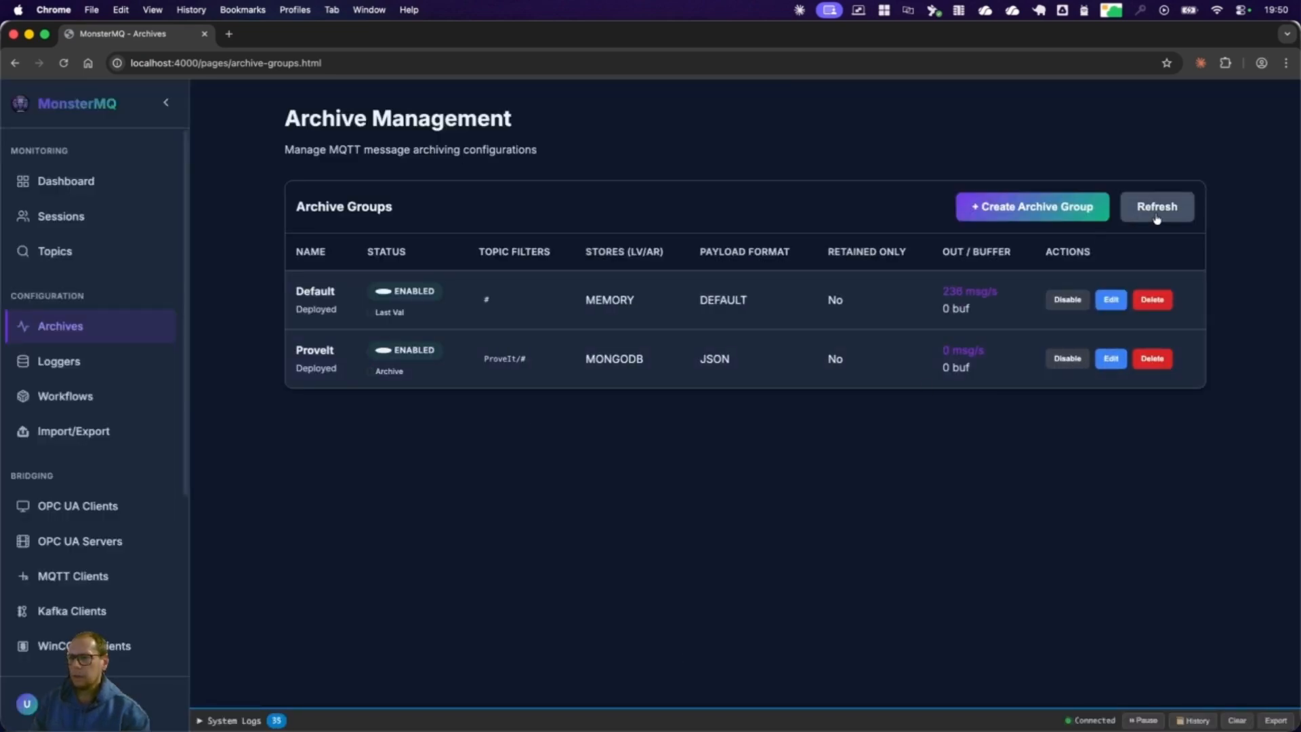
# Step: Switch to MongoDB Compass and examine the meta and payload fields of the first document in the proveitarchive collection
pyautogui.press('super+Tab')
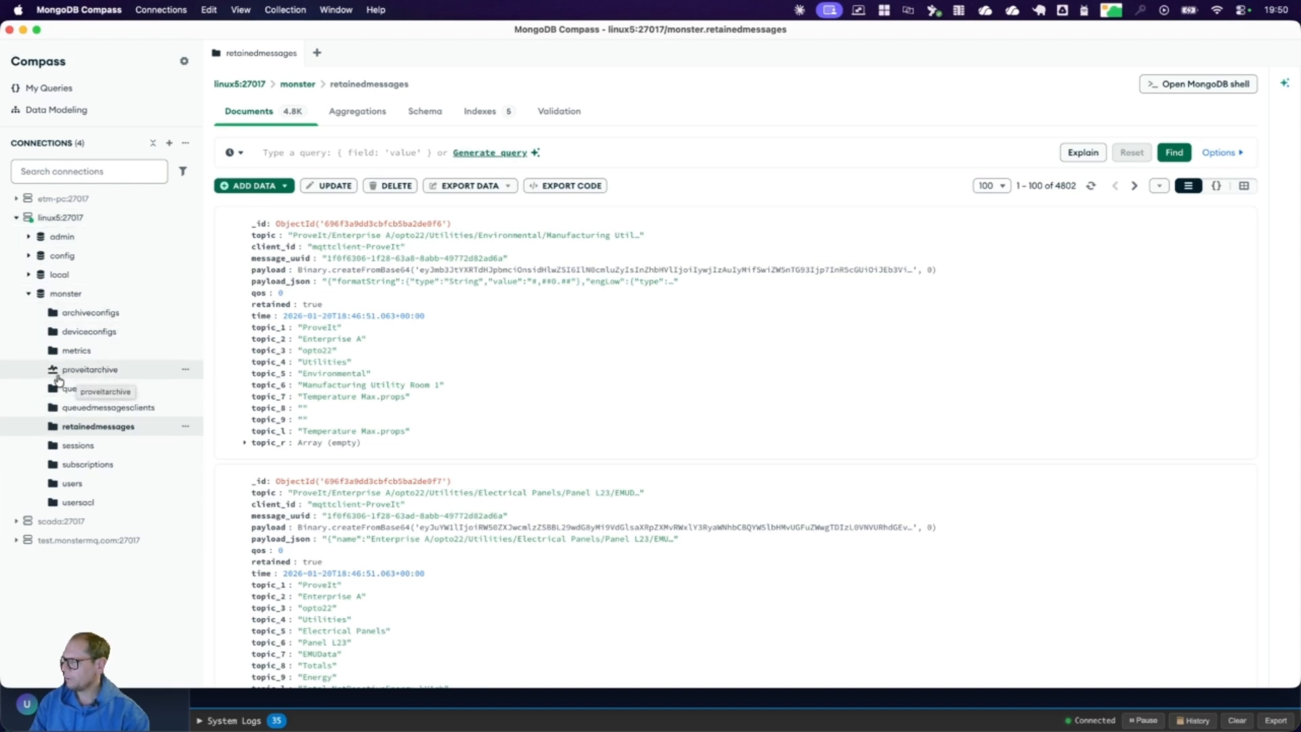
pyautogui.click(61, 378)
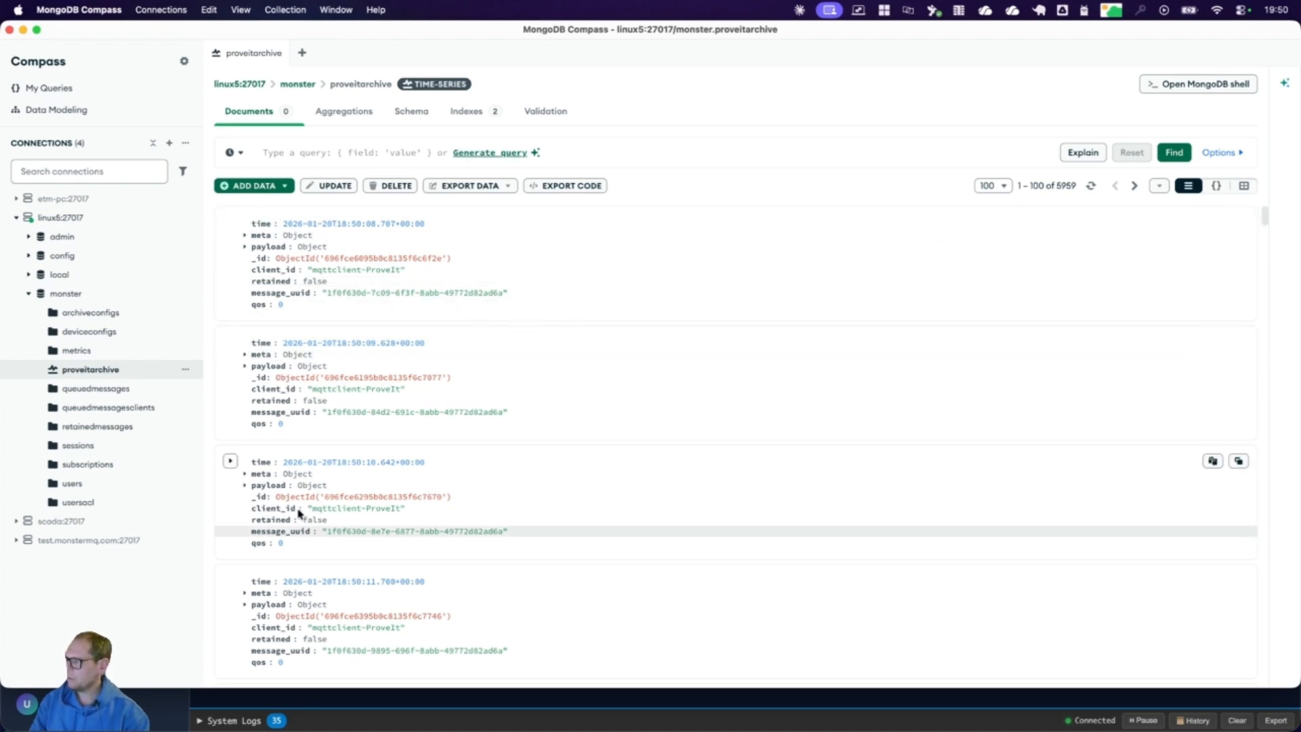
pyautogui.click(246, 235)
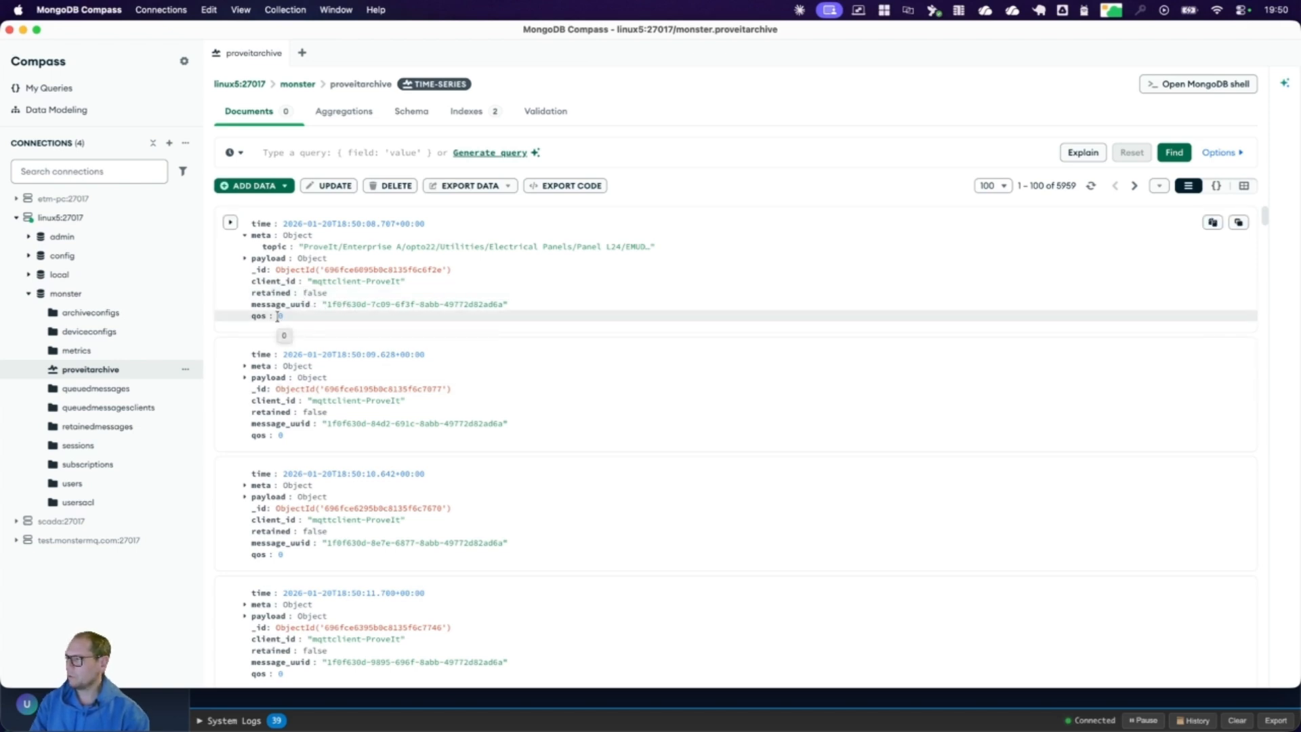
pyautogui.click(244, 258)
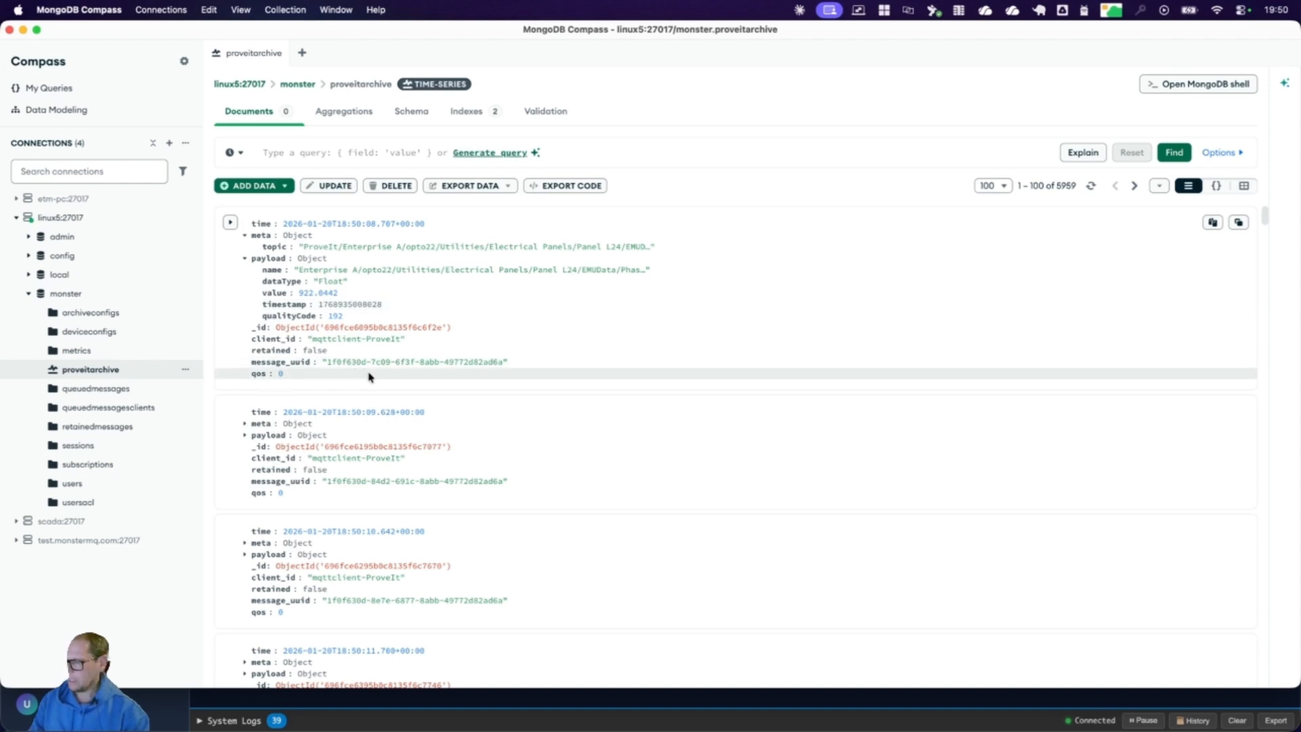
# Step: Switch back to MonsterMQ in Chrome, check the Default archive group among the archive groups, and open the Topic Browser
pyautogui.click(526, 708)
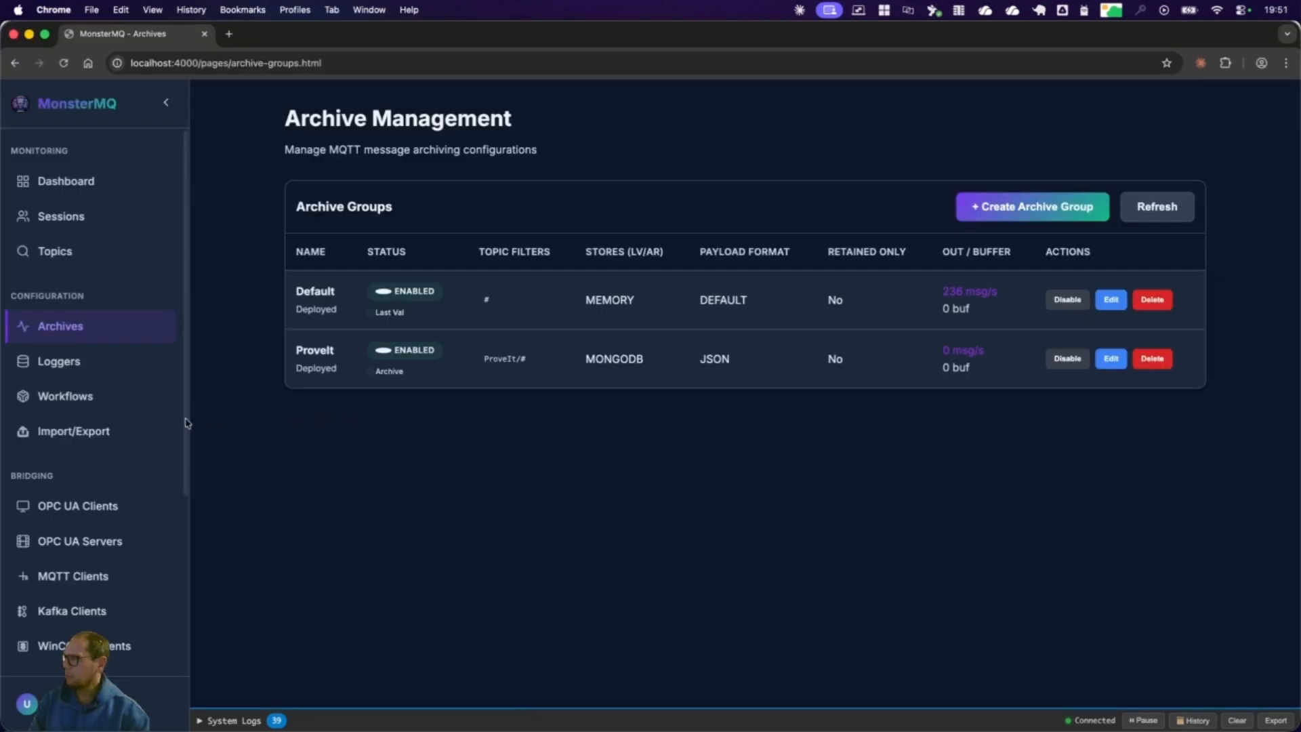
pyautogui.click(67, 260)
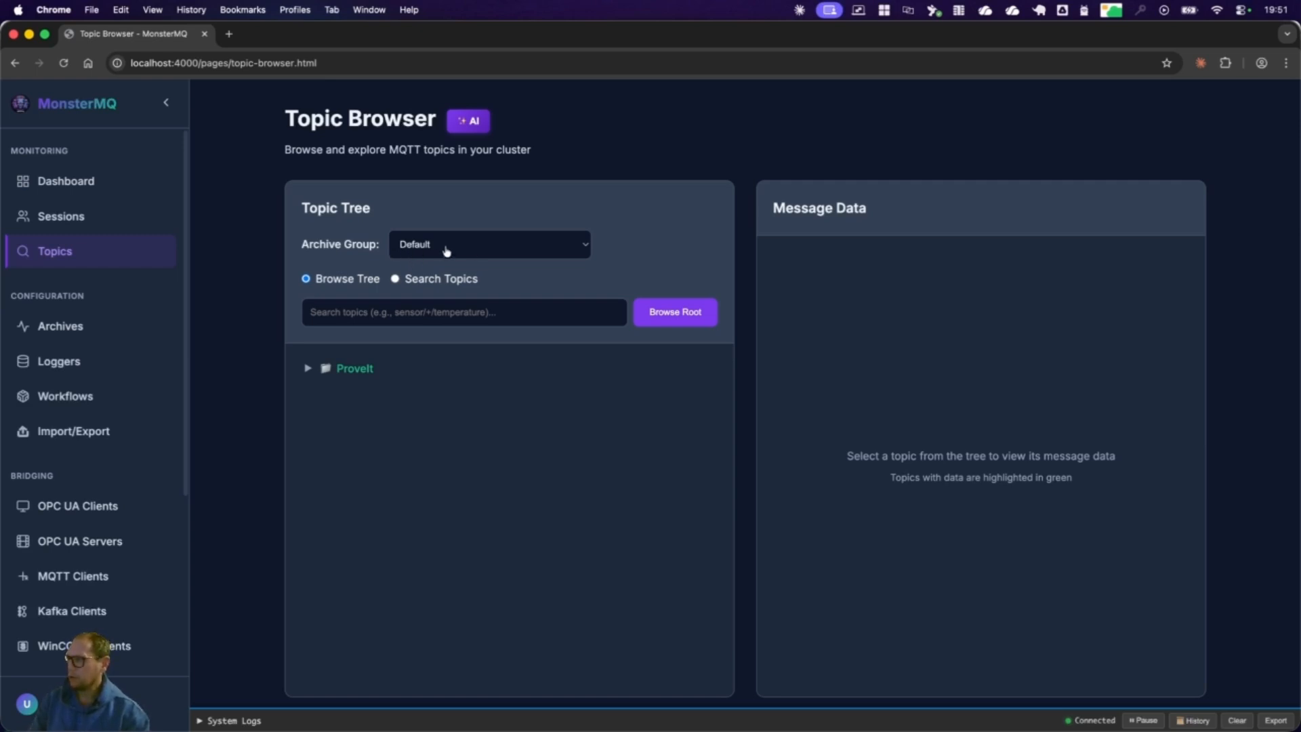
pyautogui.click(76, 326)
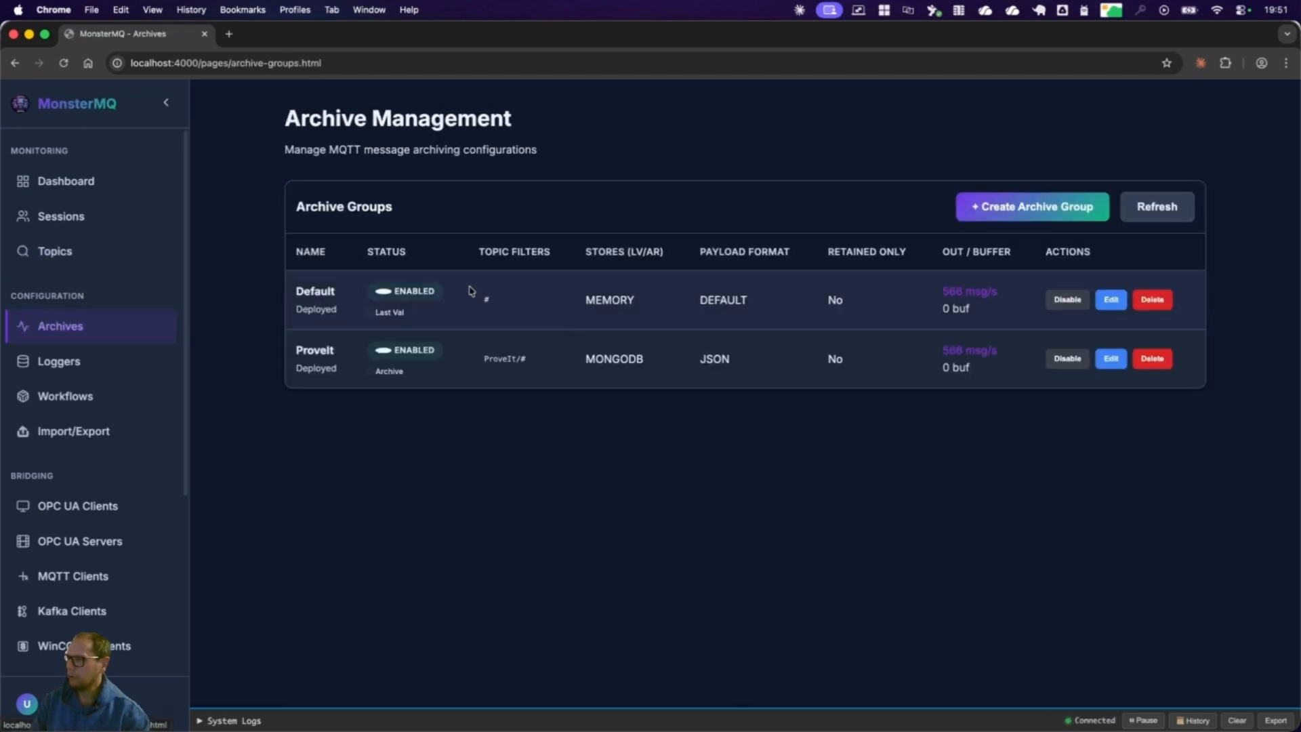
pyautogui.doubleClick(313, 291)
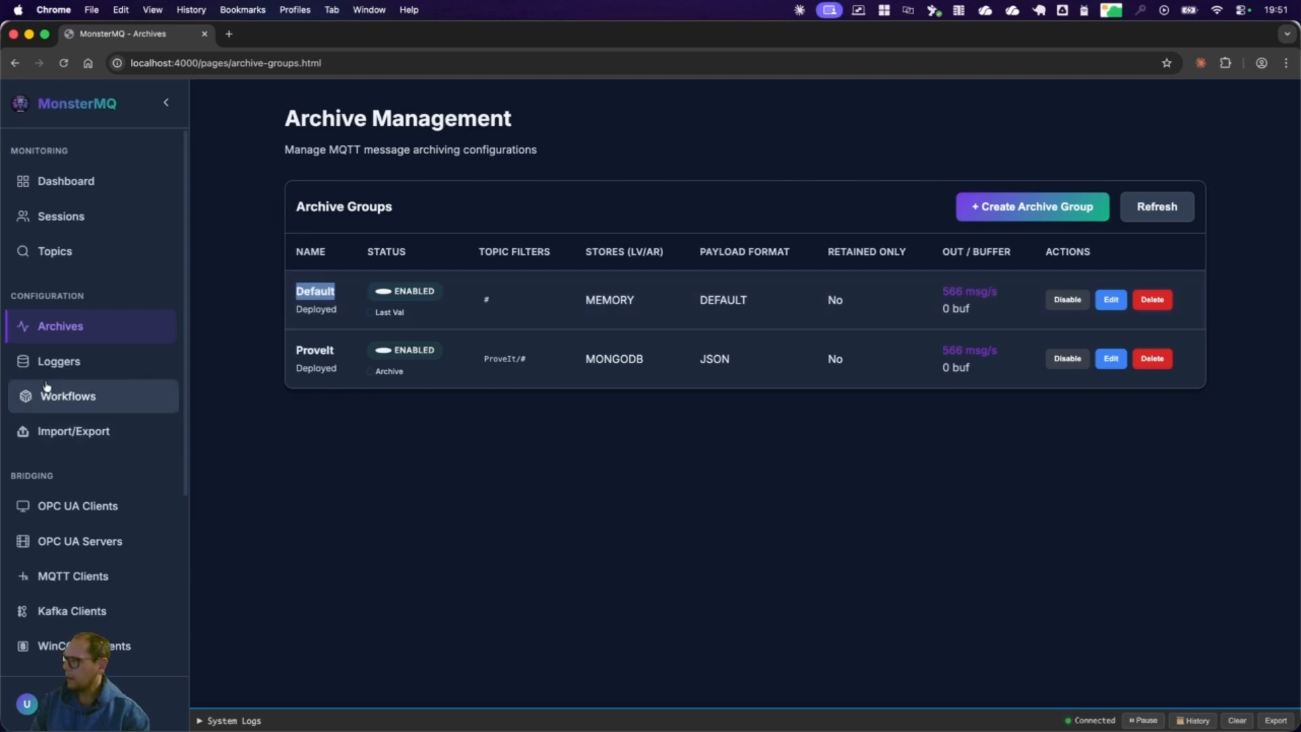
pyautogui.click(62, 255)
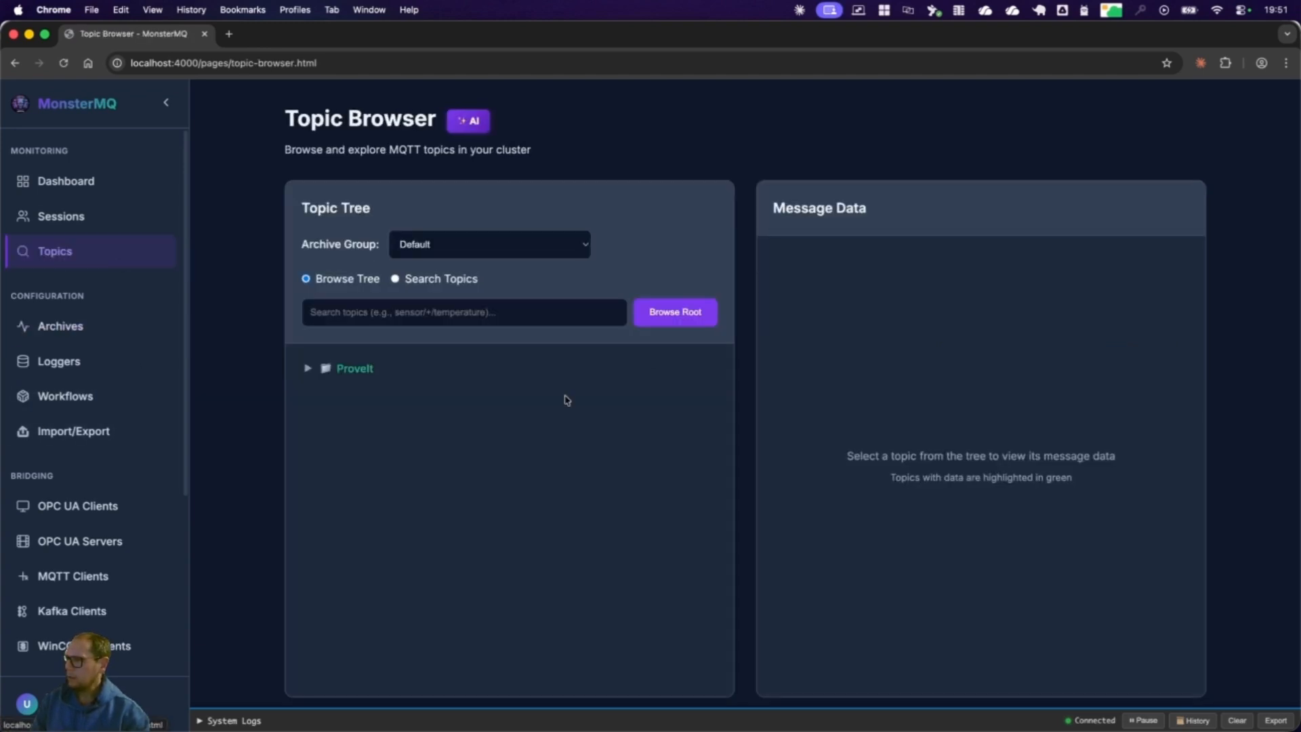
# Step: Browse the topic tree down through ProveIt, Enterprise A, Dallas, Line 1, BatchHouse and BatchCharger, and view the Description topic's message
pyautogui.click(308, 369)
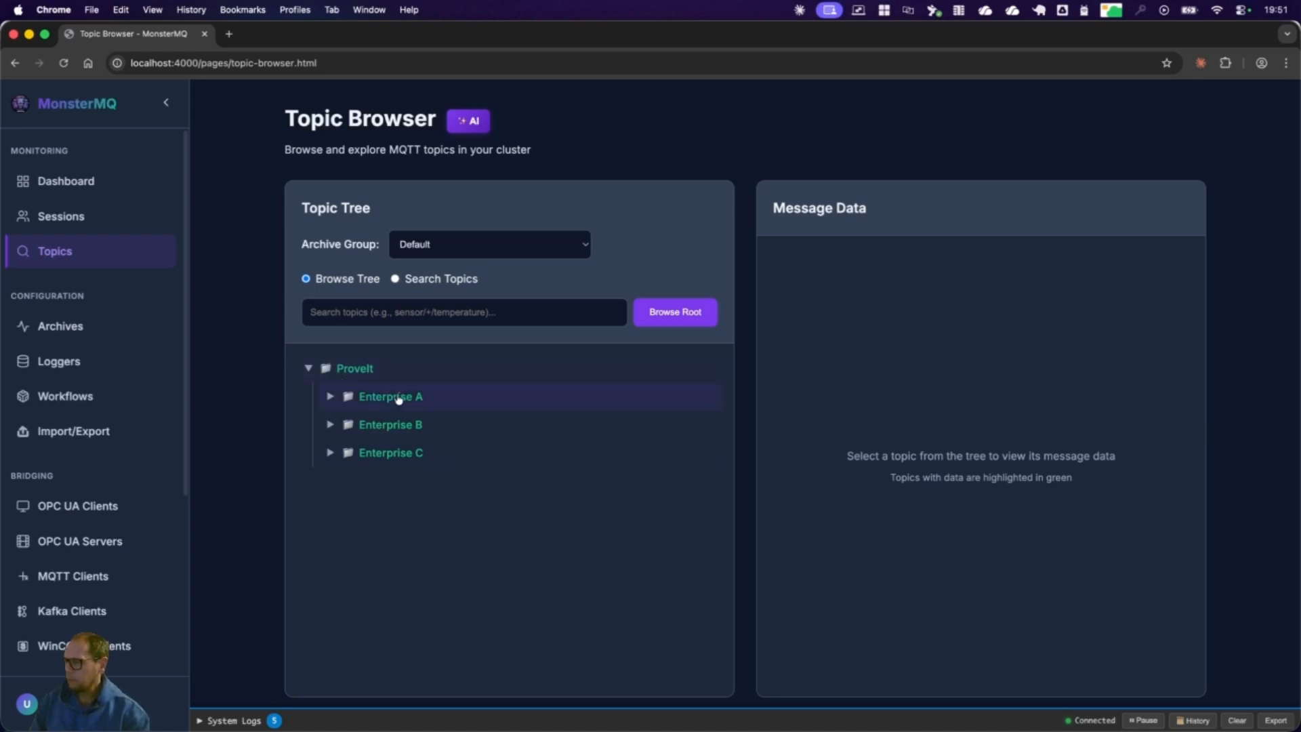
pyautogui.click(331, 398)
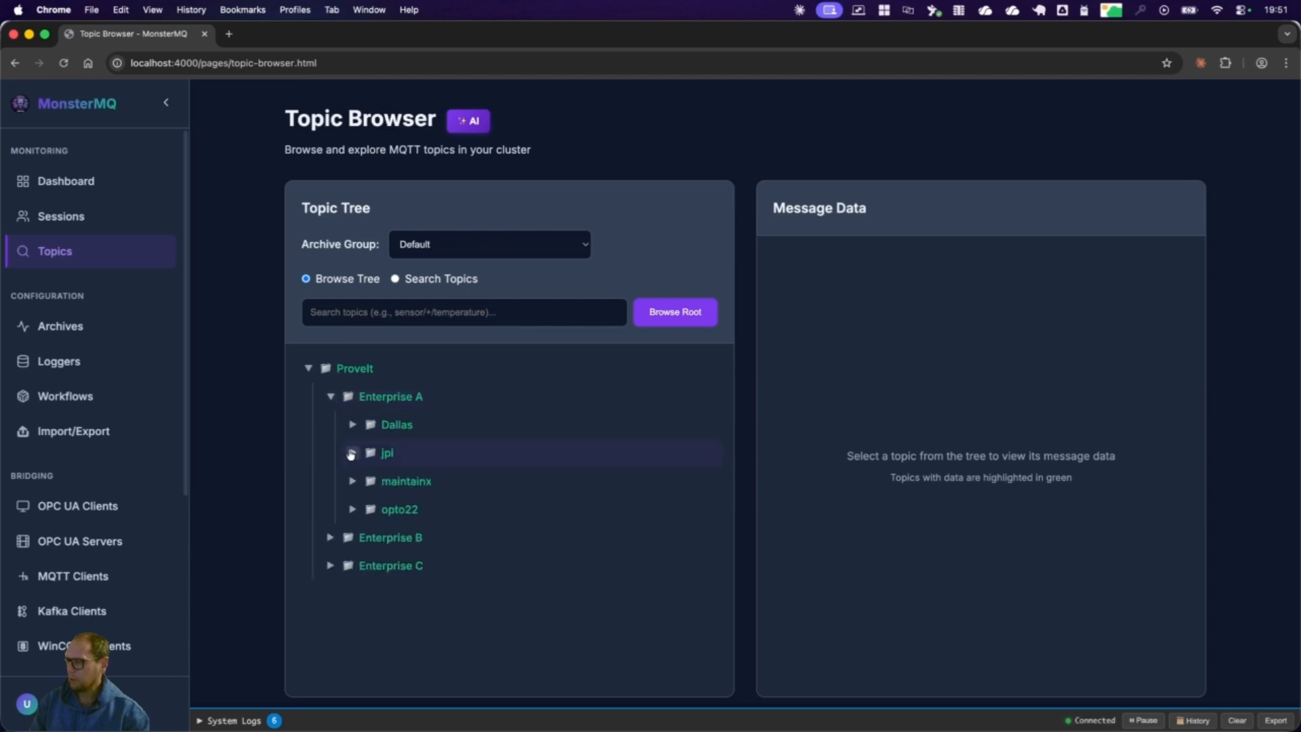
pyautogui.click(353, 425)
pyautogui.click(391, 458)
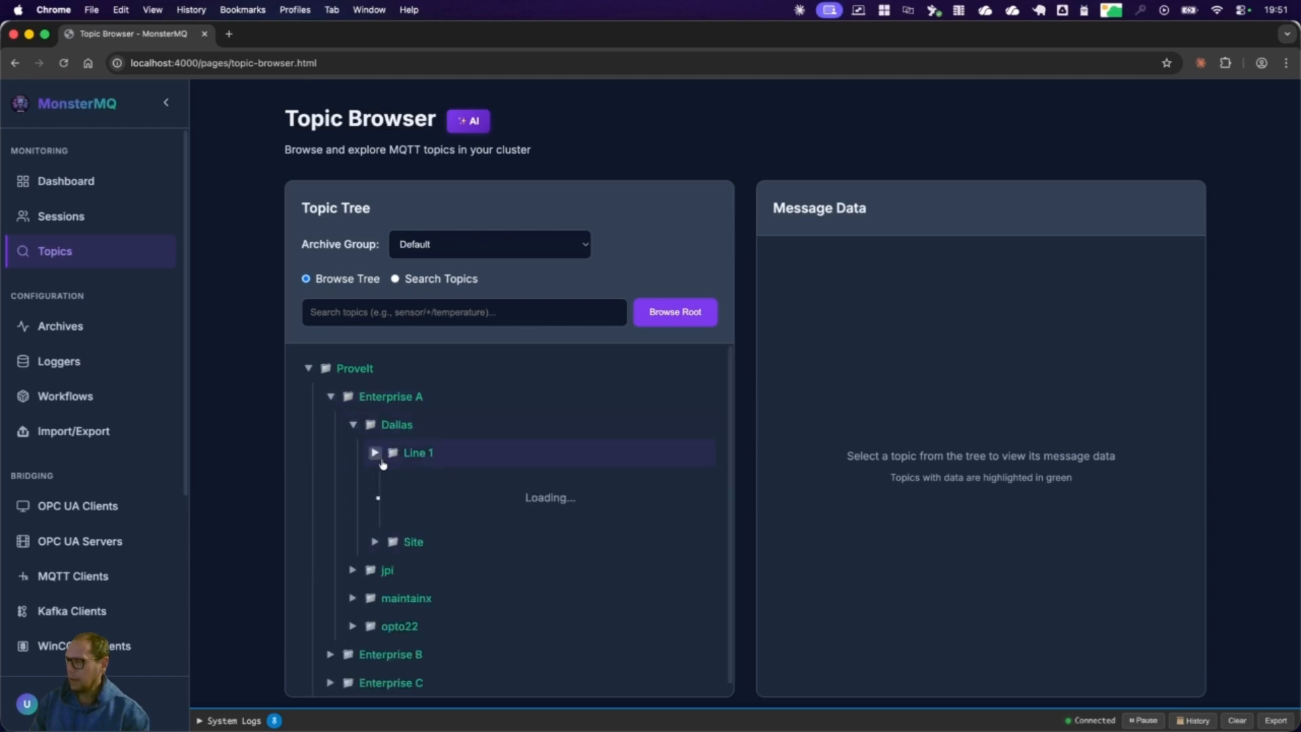
pyautogui.click(450, 484)
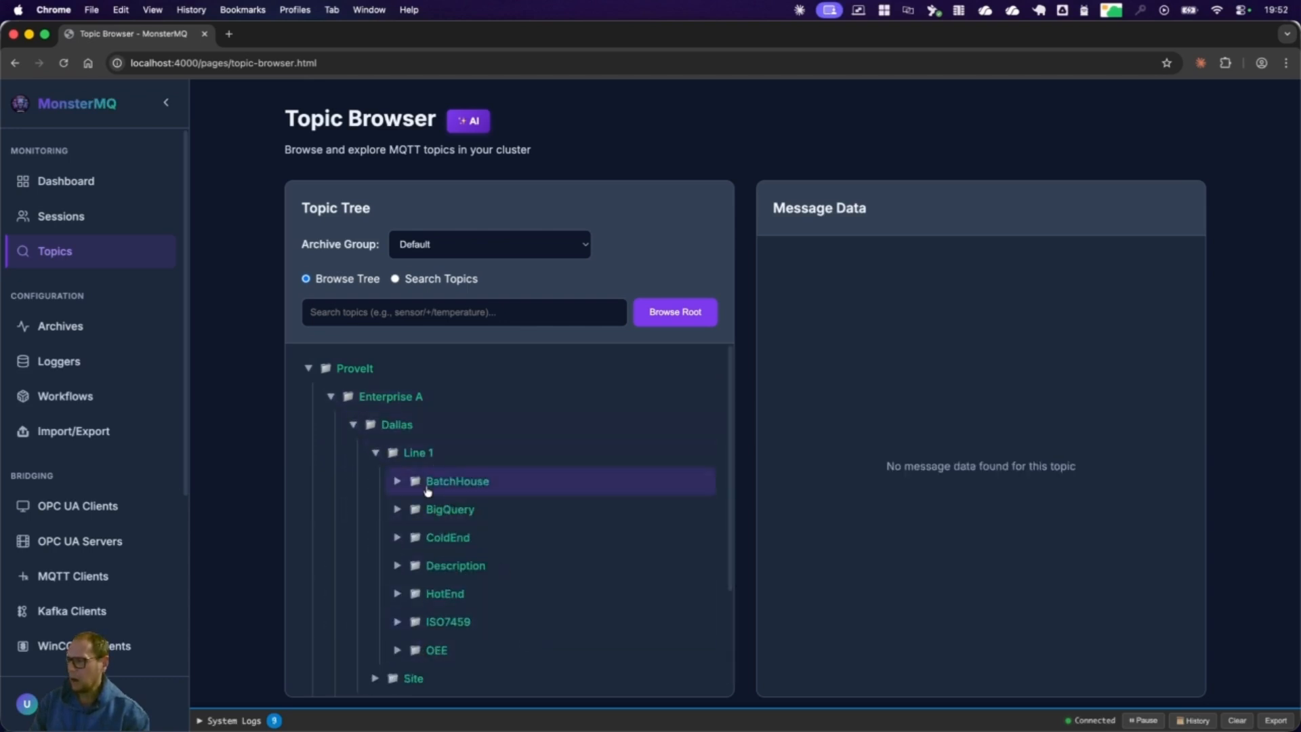
pyautogui.click(399, 481)
pyautogui.click(420, 509)
pyautogui.click(441, 537)
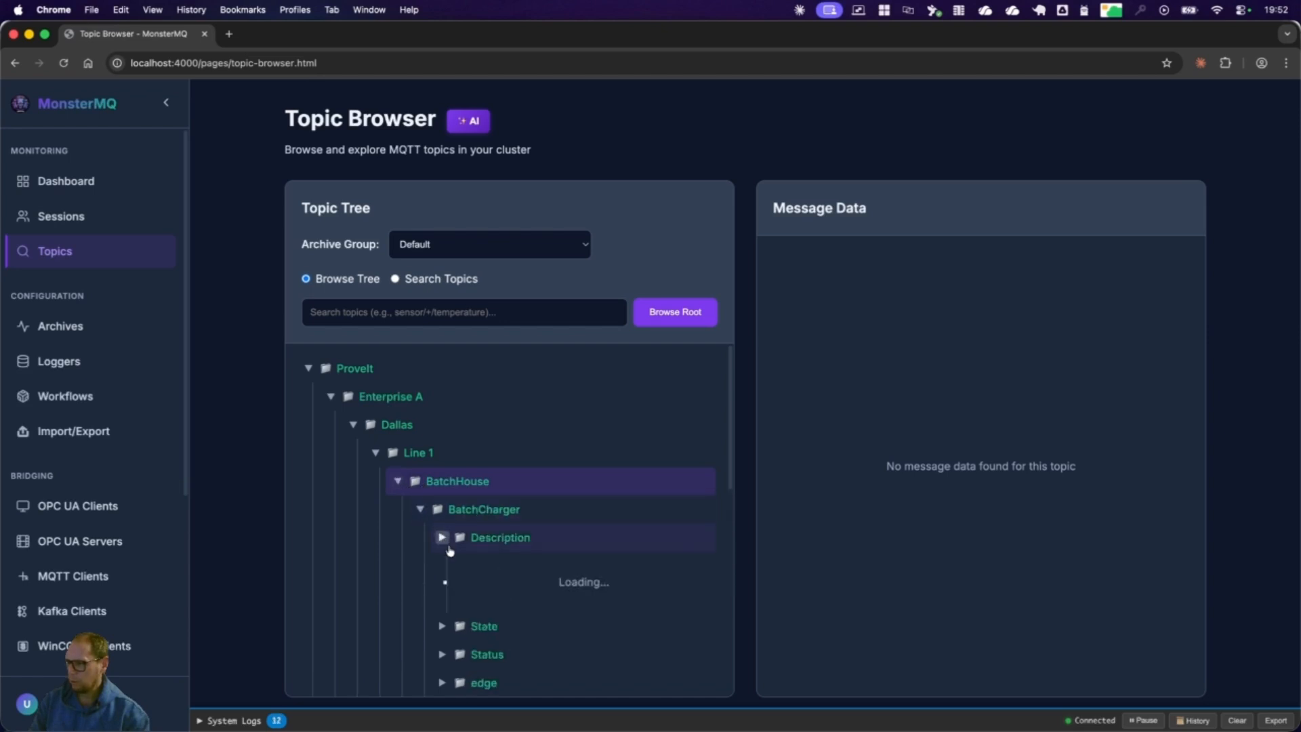
pyautogui.click(500, 540)
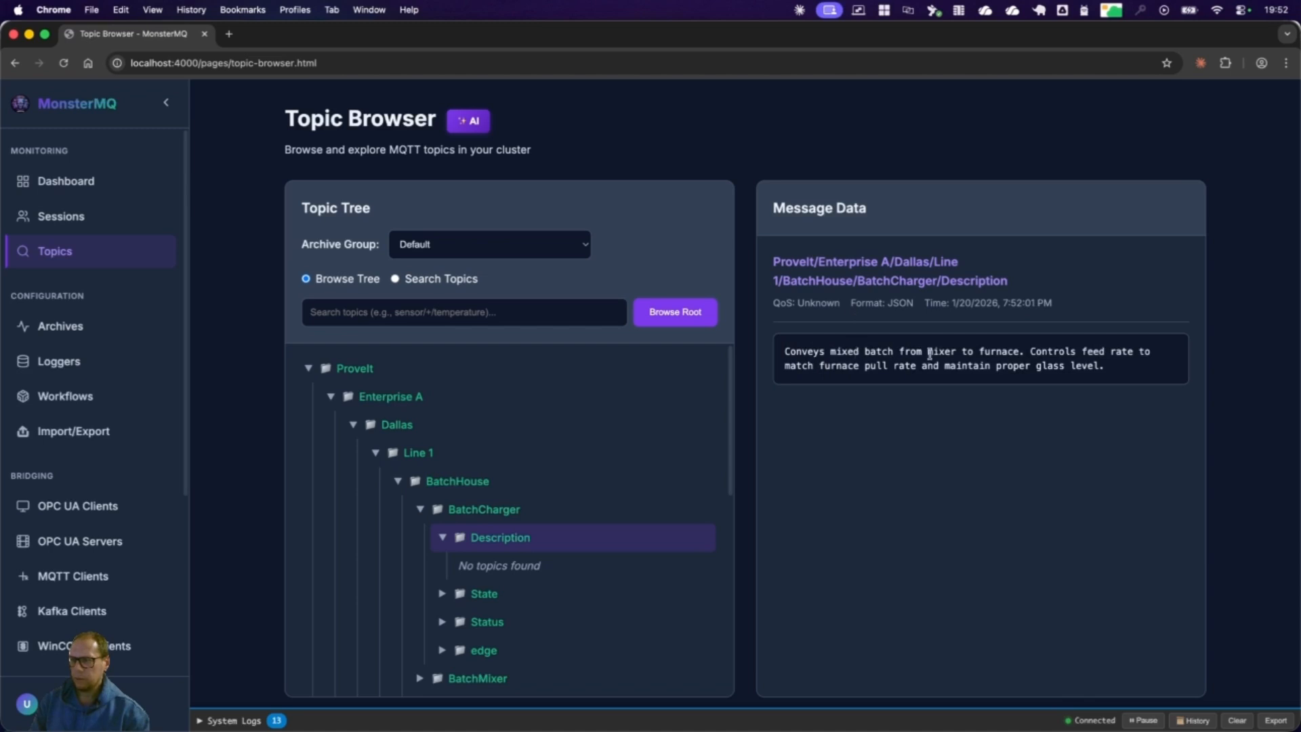
# Step: Collapse the Line 1 branch under Dallas, select Line 1, and open the AI analysis for it
pyautogui.click(377, 456)
pyautogui.click(407, 452)
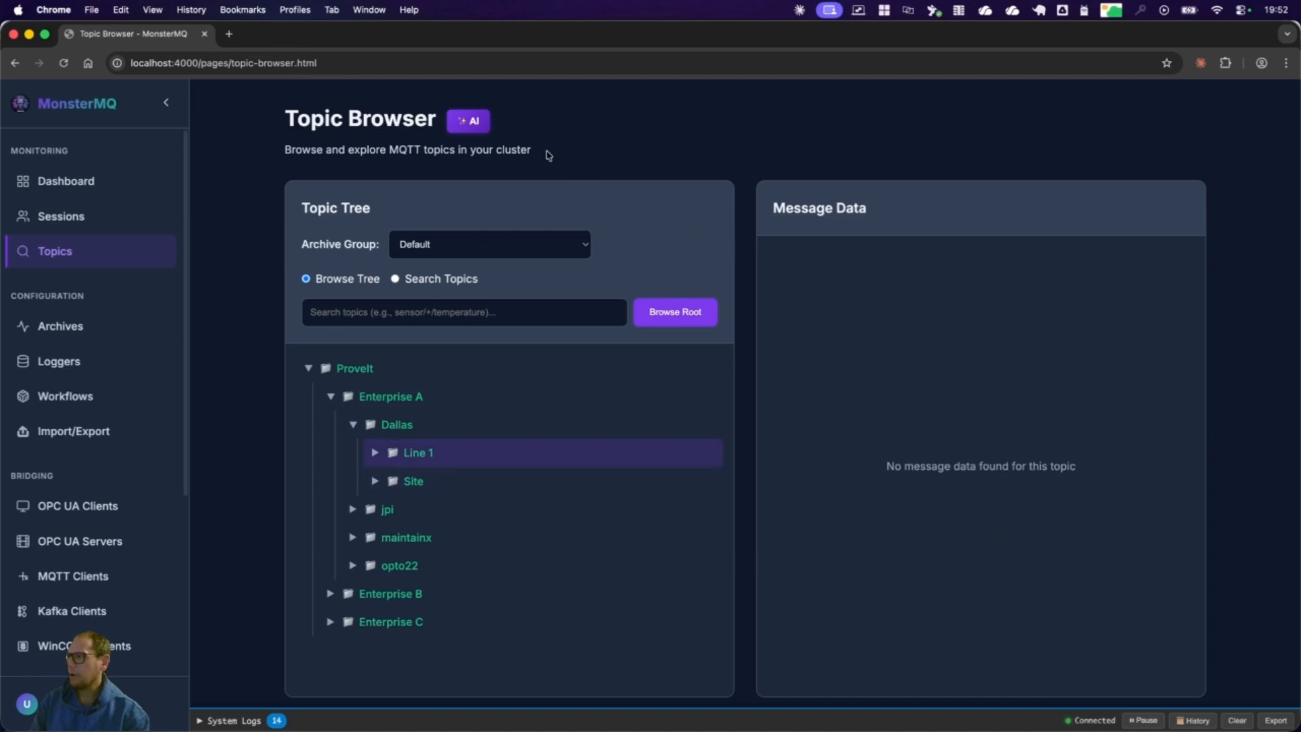
pyautogui.click(468, 121)
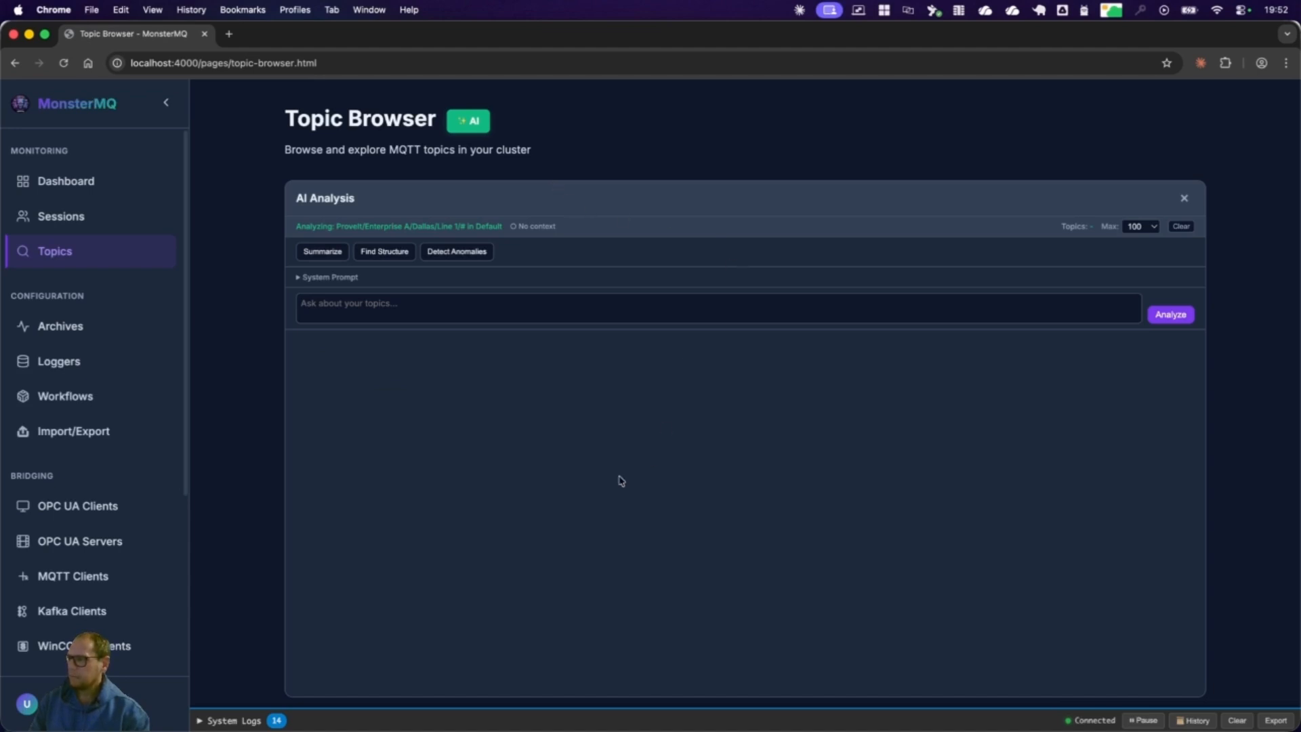
# Step: Run the Summarize analysis on the Line 1 topics and read through the generated summary
pyautogui.click(327, 254)
pyautogui.click(449, 254)
pyautogui.click(380, 254)
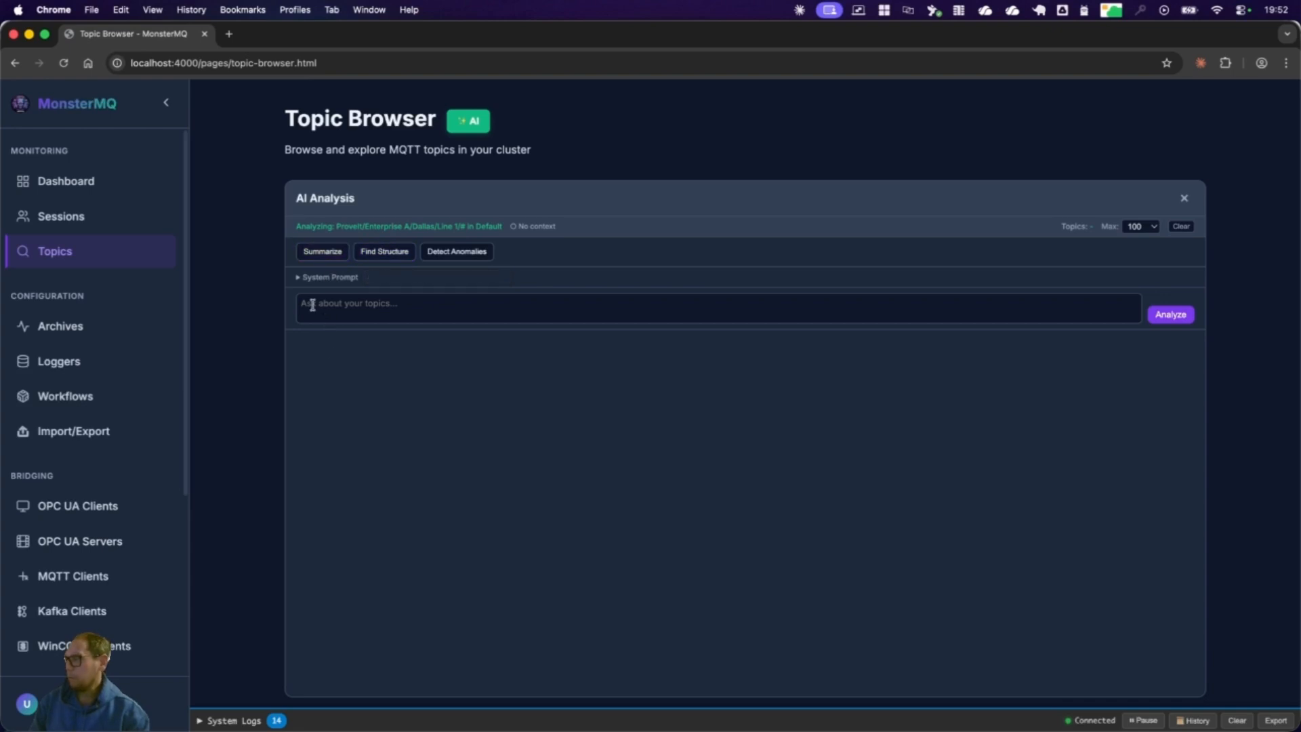
pyautogui.click(324, 255)
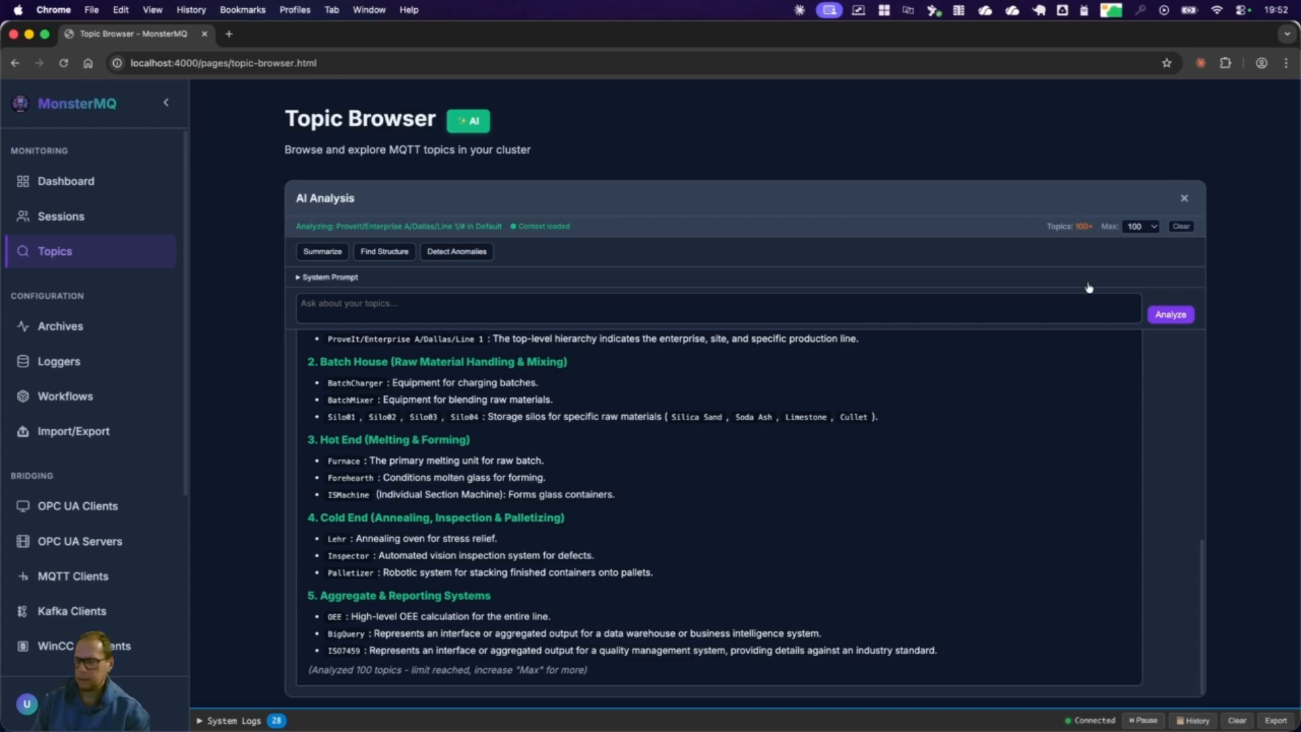
pyautogui.scroll(10, 749, 456)
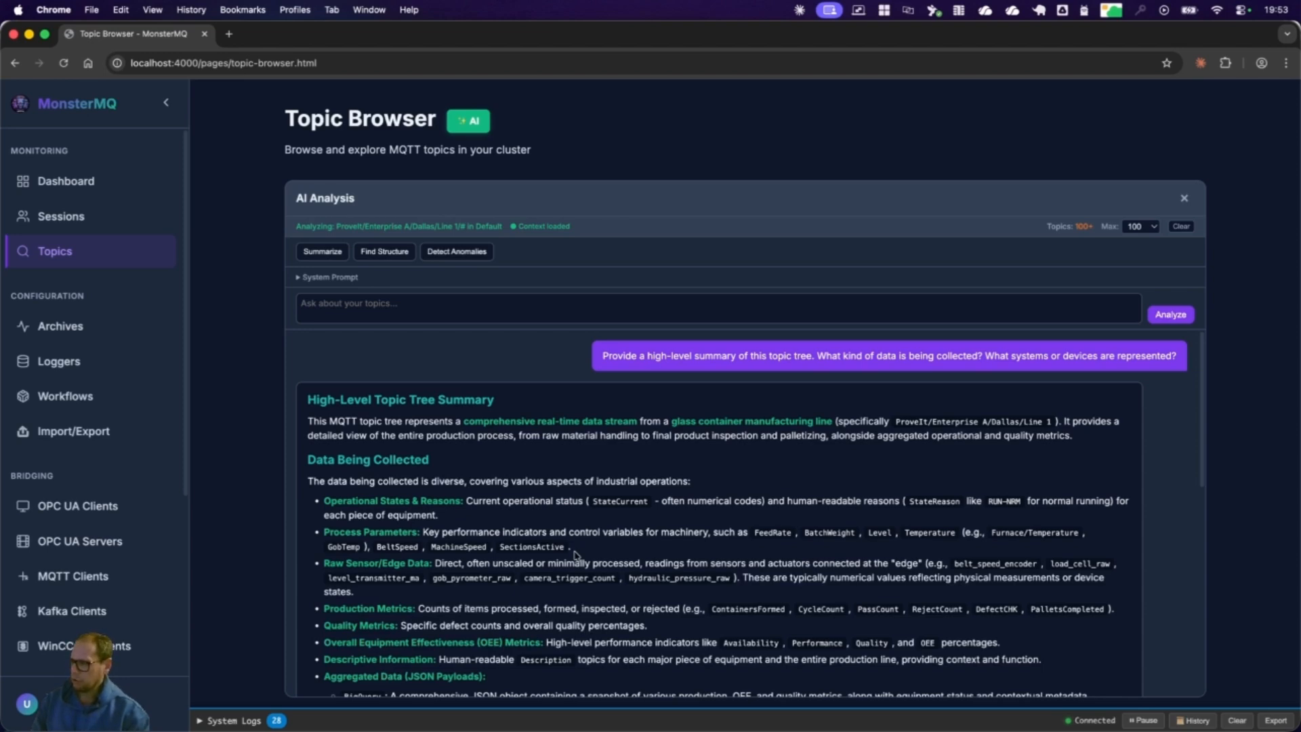
pyautogui.scroll(-15, 571, 557)
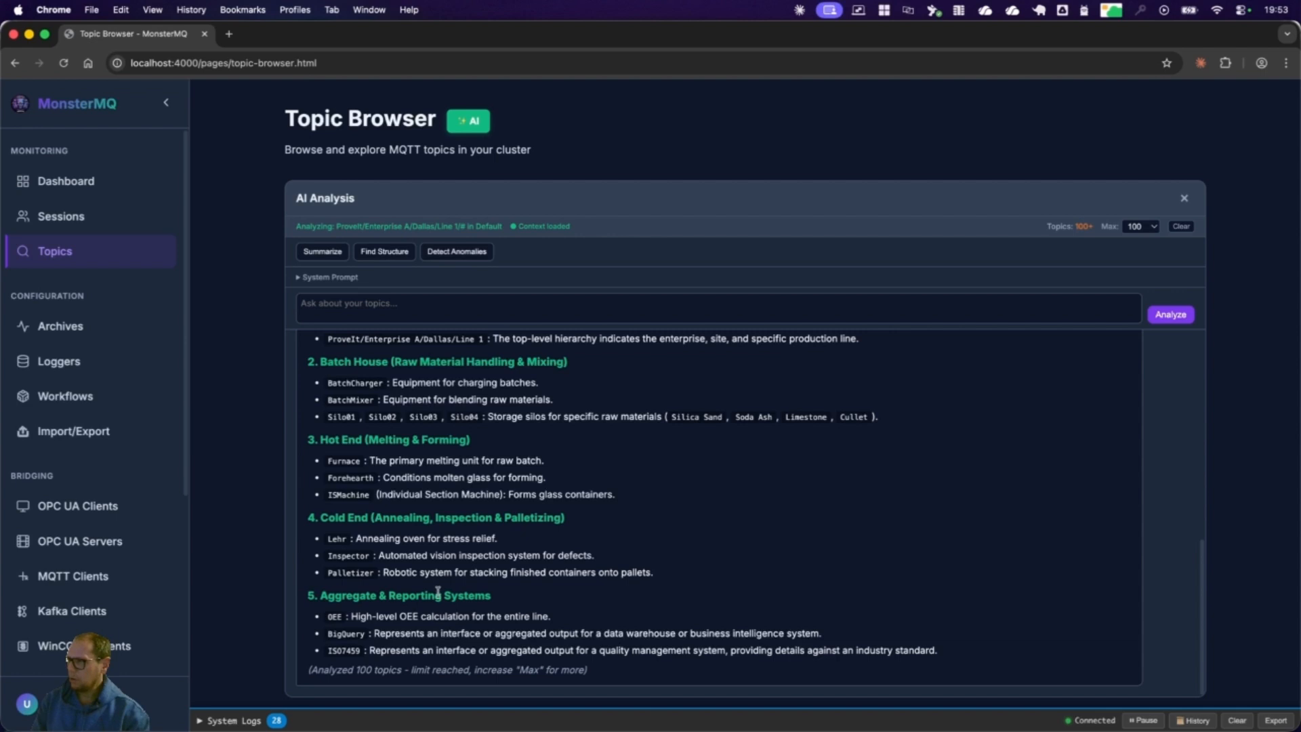
# Step: Ask the AI analysis "Can you find some OEE values?" about the Line 1 topics
pyautogui.click(465, 316)
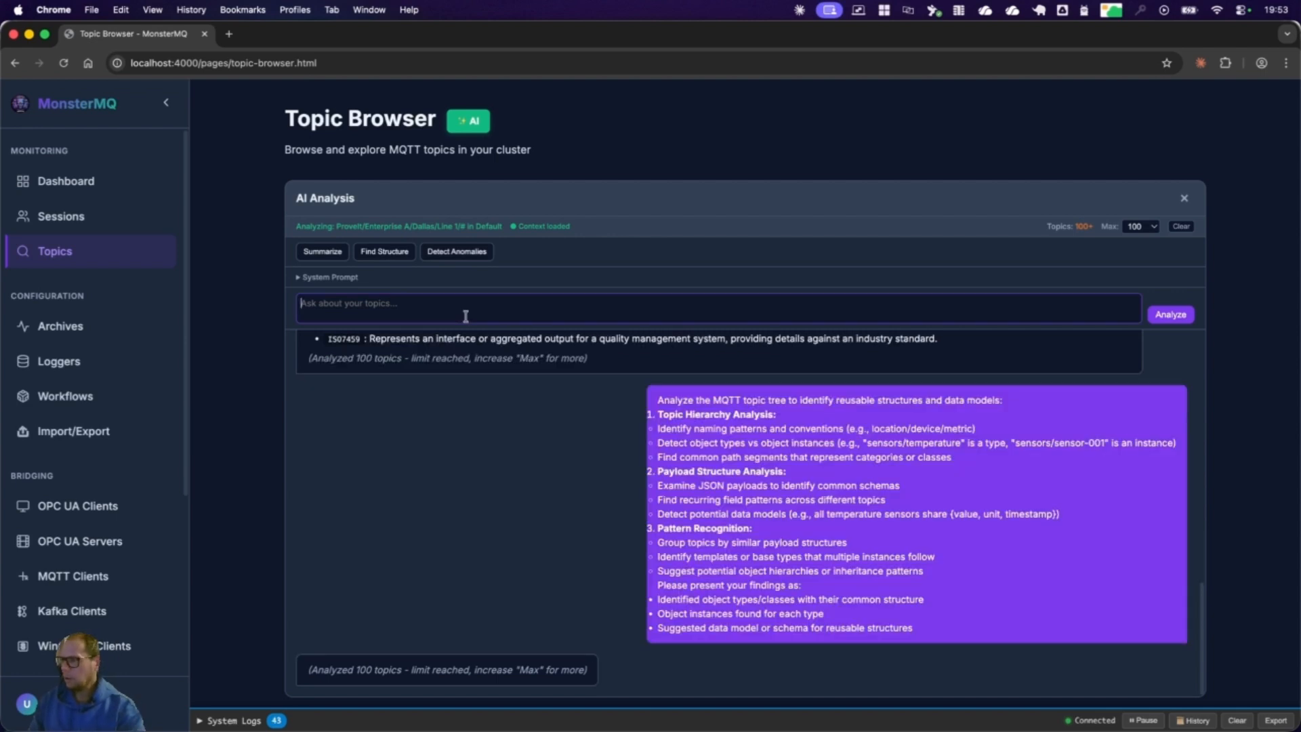
pyautogui.write('Can you find some OEE values?')
pyautogui.press('Return')
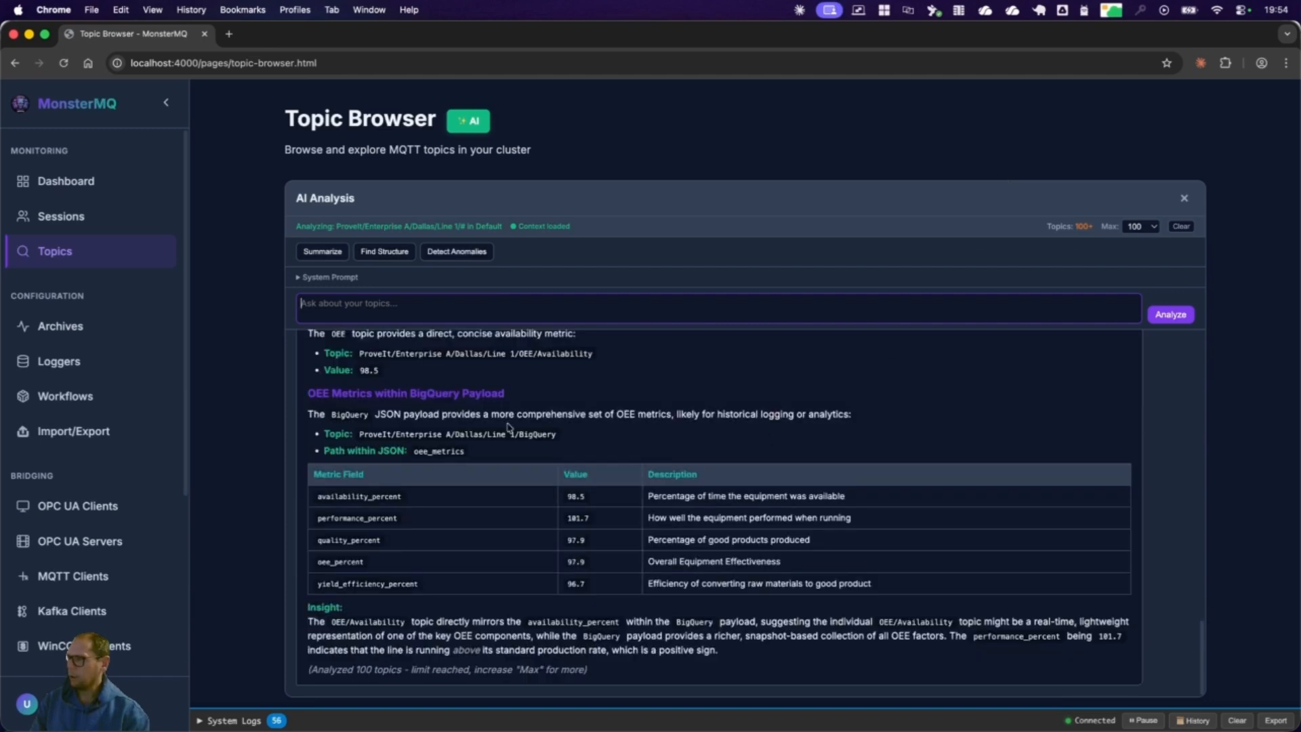
# Step: Examine the AI answer's OEE Availability topic and value, and the OEE metrics from the BigQuery payload
pyautogui.scroll(3, 405, 412)
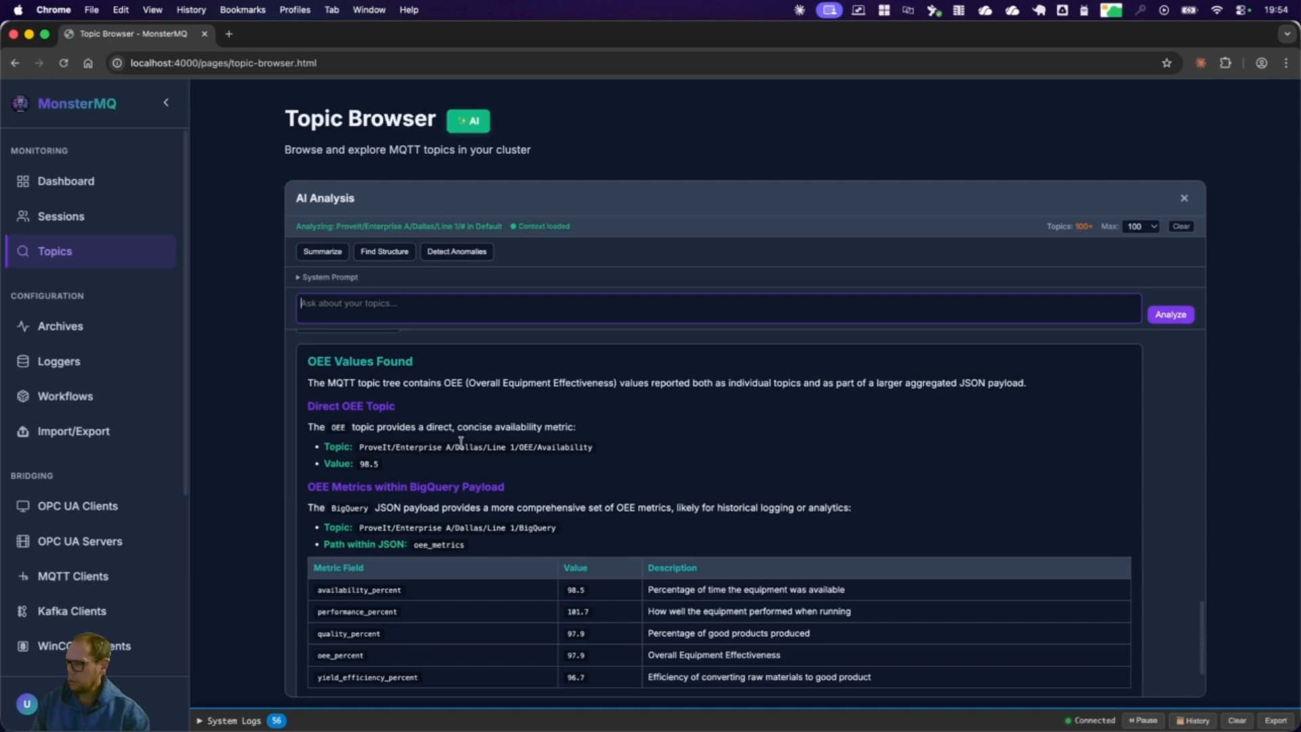
pyautogui.doubleClick(526, 447)
pyautogui.moveTo(360, 465); pyautogui.dragTo(374, 464)
pyautogui.scroll(-3, 508, 525)
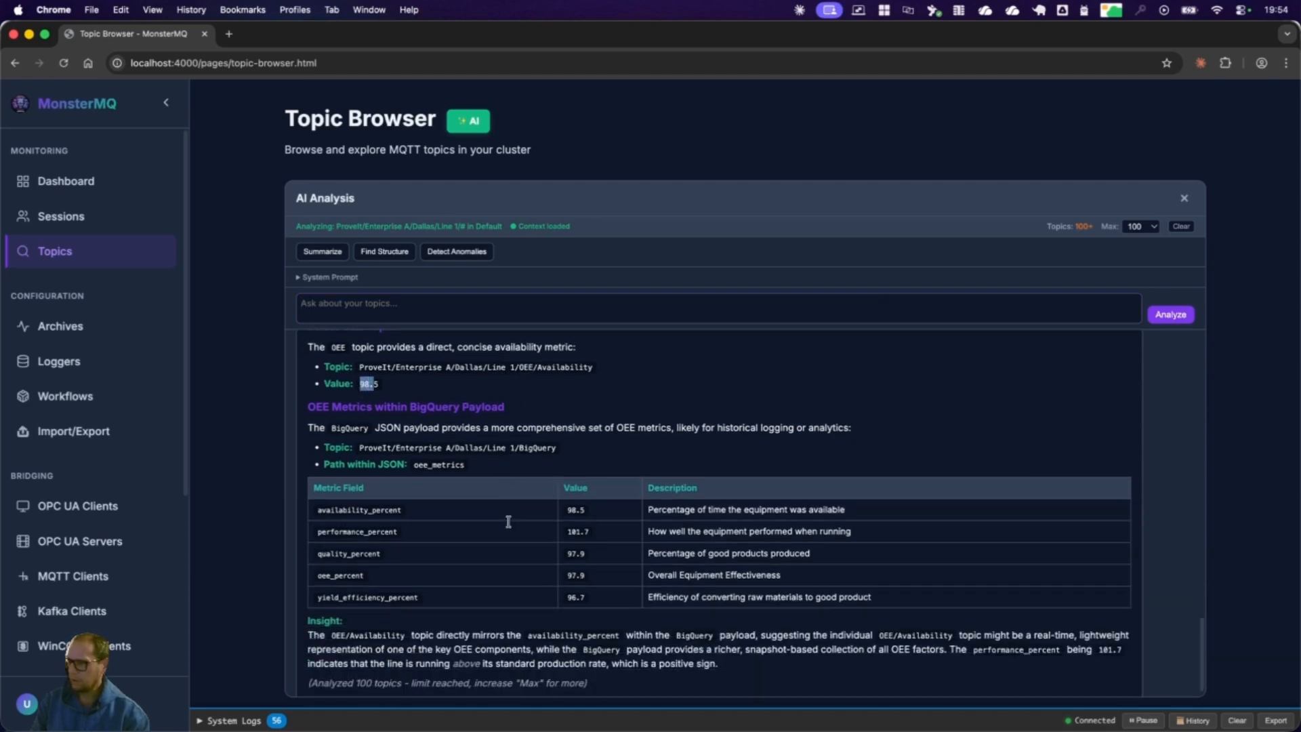